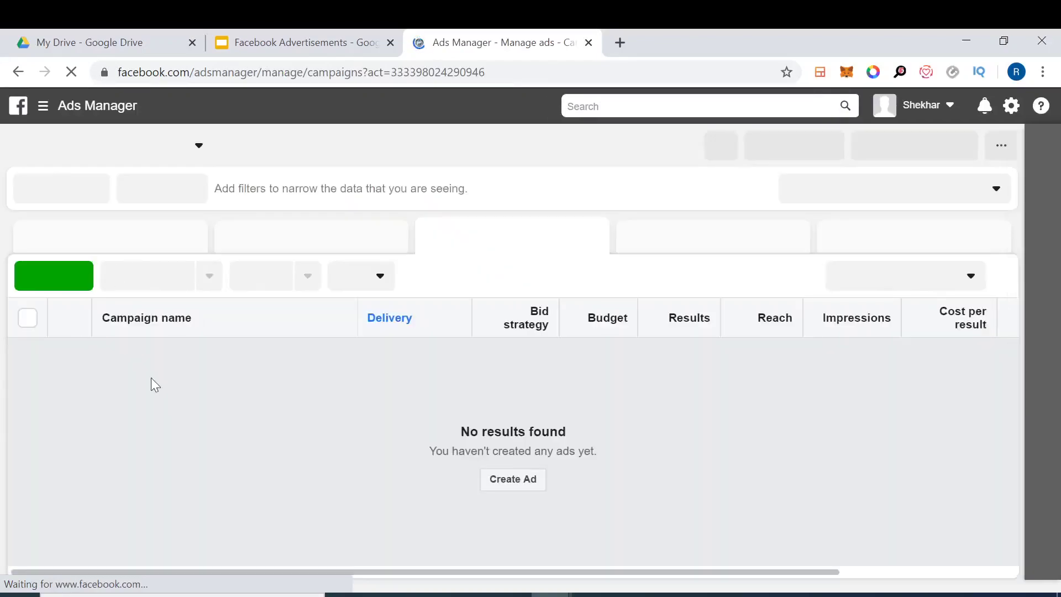
Step: Start creating a new ad campaign
left_click(59, 283)
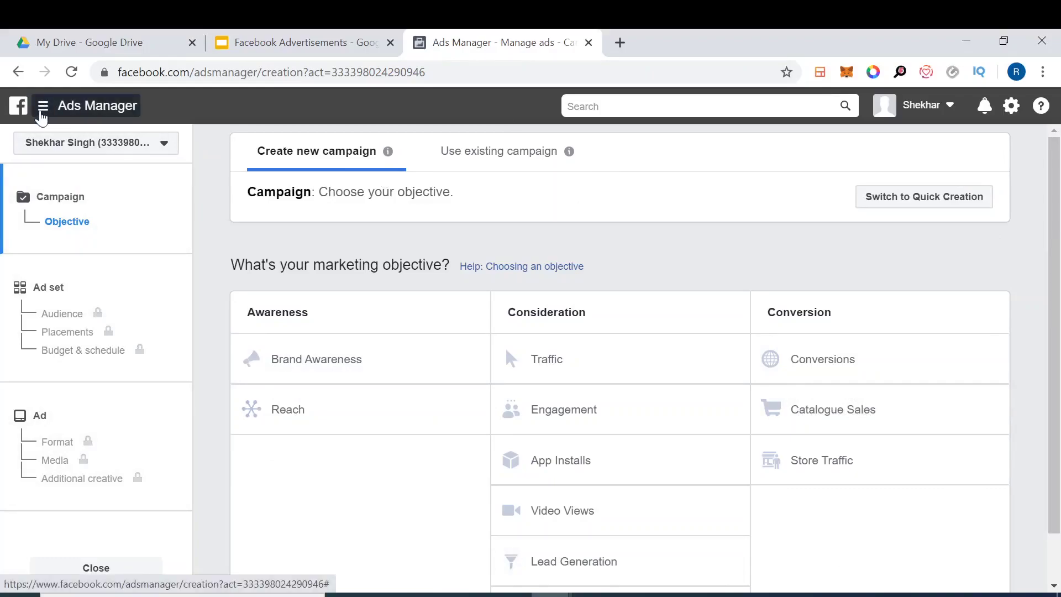
Step: Look through the full list of shortcuts and tools for managing the business, advertising, reporting and selling
left_click(44, 106)
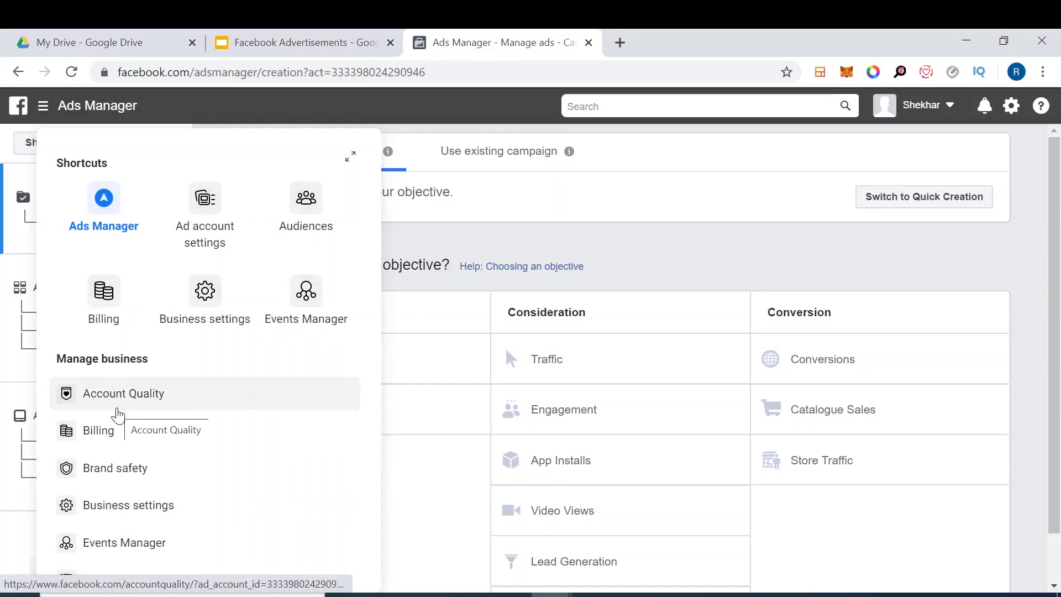
scroll(132, 511, "down", 3)
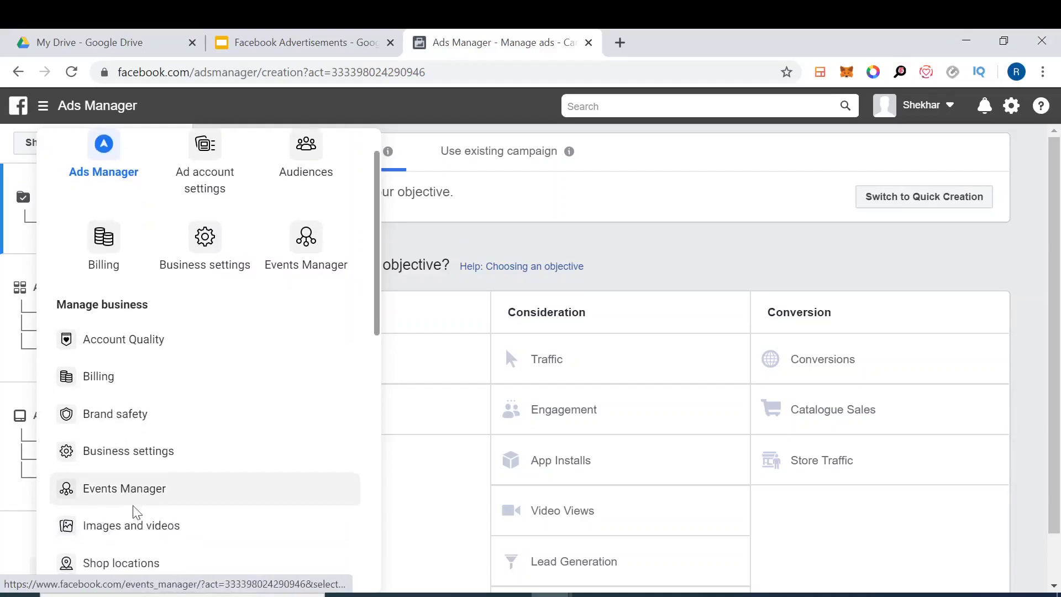
scroll(138, 442, "down", 3)
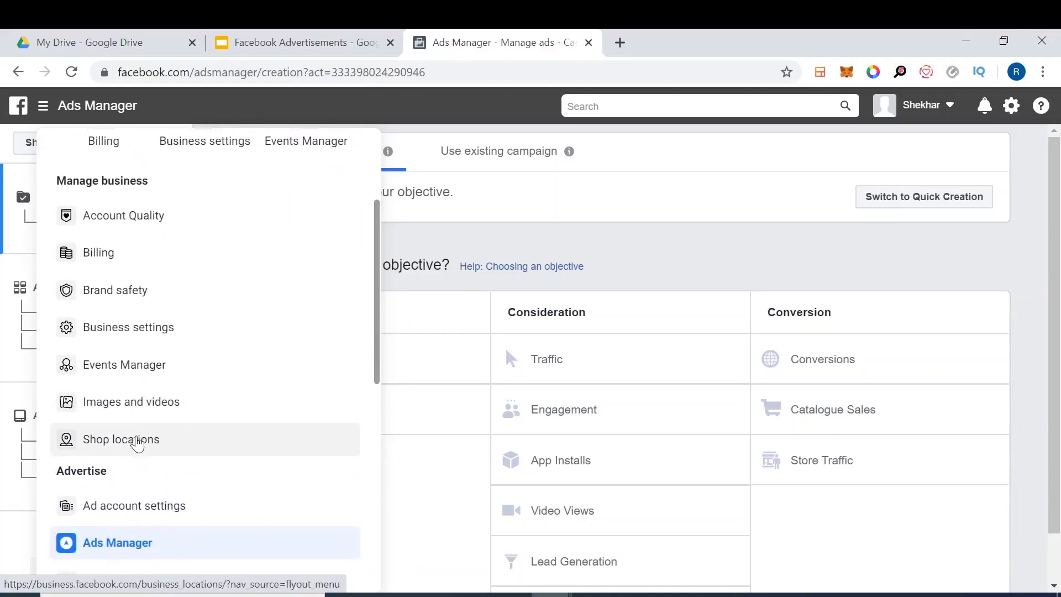
scroll(140, 436, "down", 6)
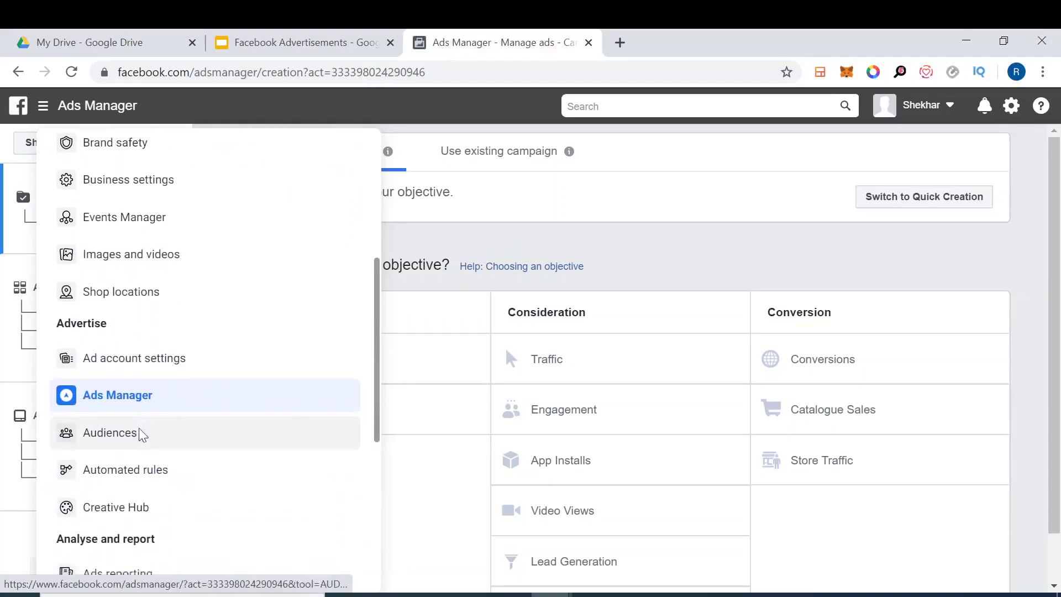
scroll(137, 394, "down", 1)
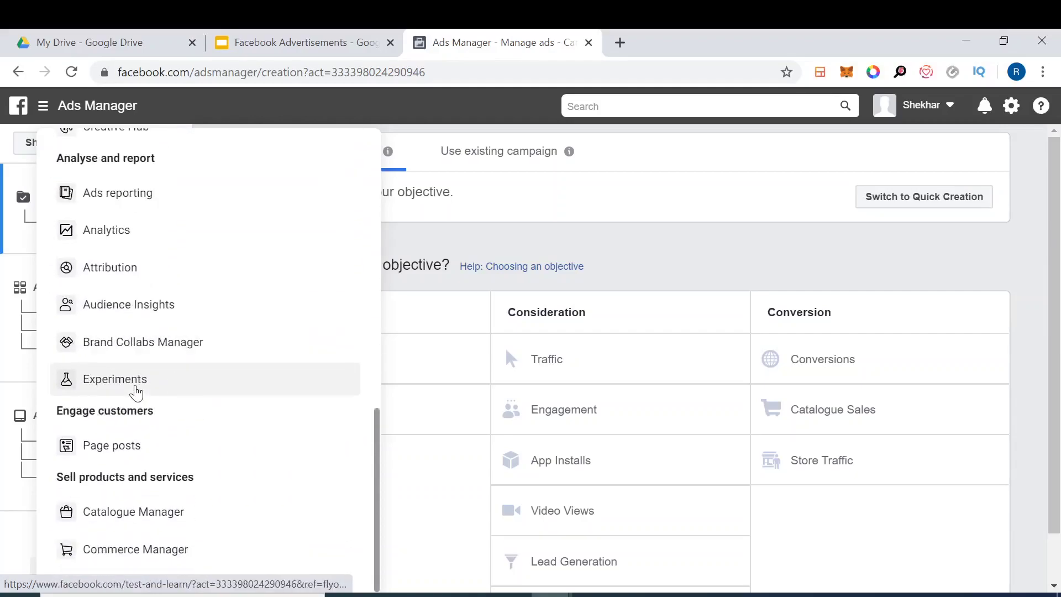
scroll(137, 393, "up", 10)
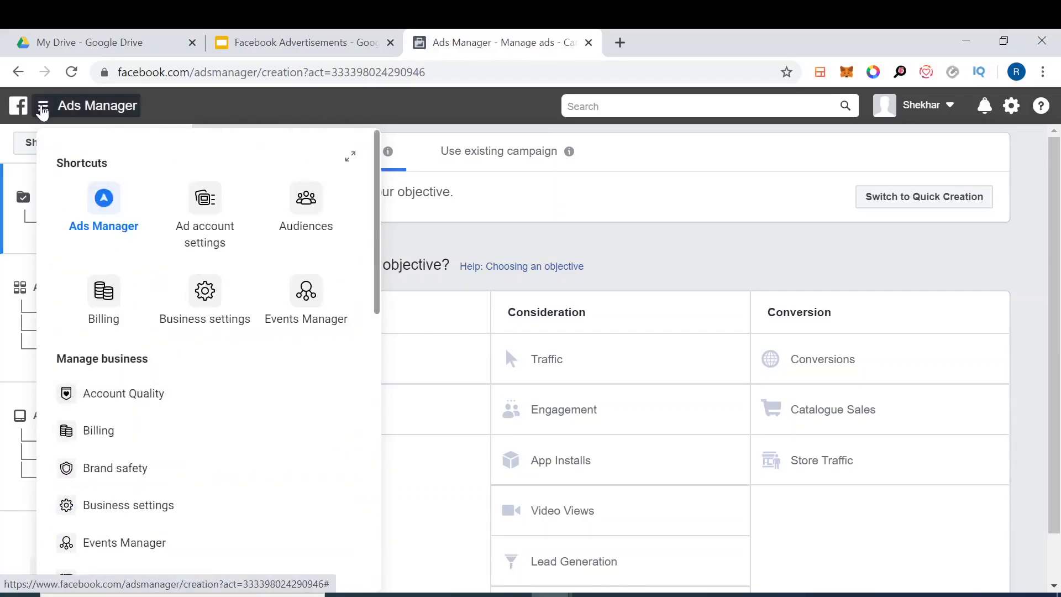
left_click(43, 108)
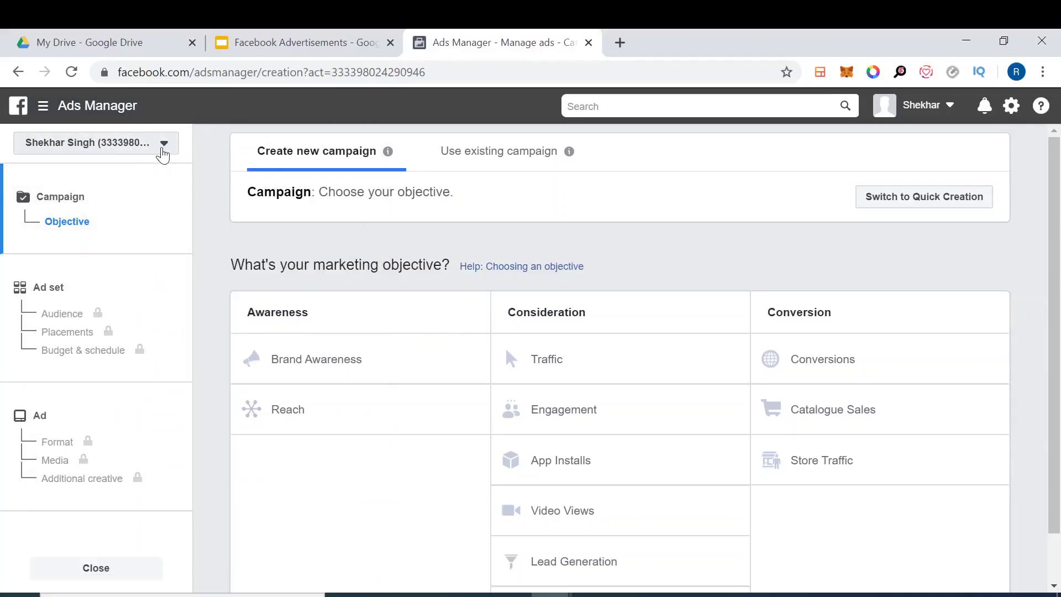
Step: Check the list of available ad accounts and the options offered for the personal profile
left_click(162, 149)
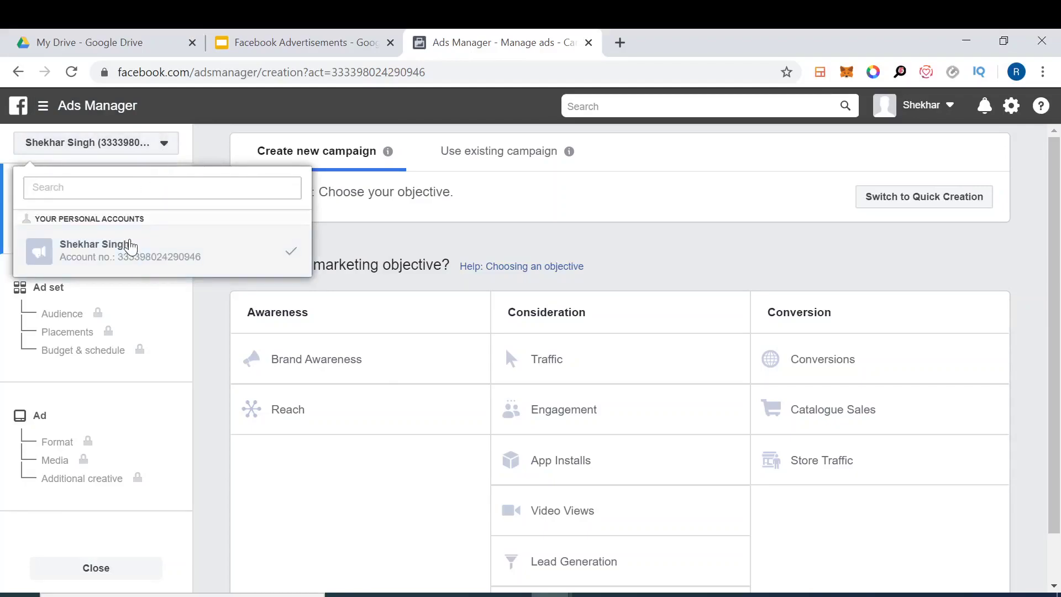
left_click(164, 144)
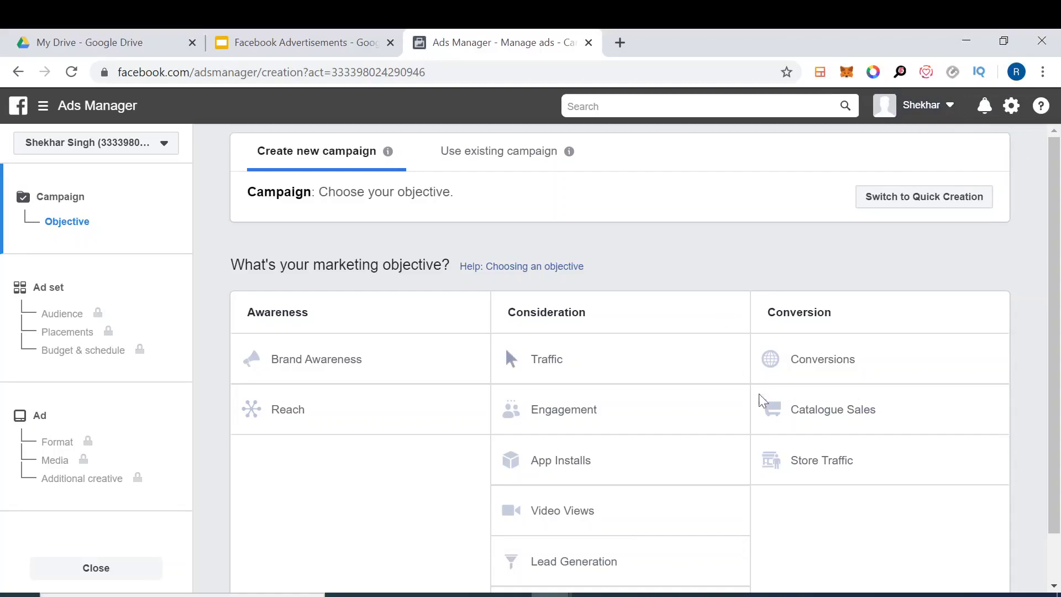
left_click(946, 111)
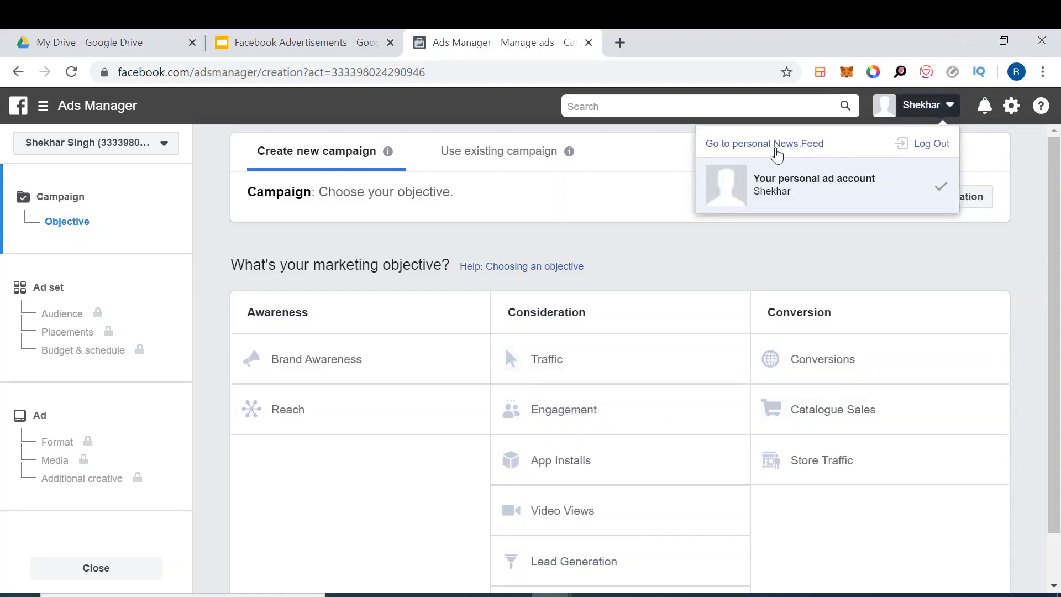
left_click(929, 105)
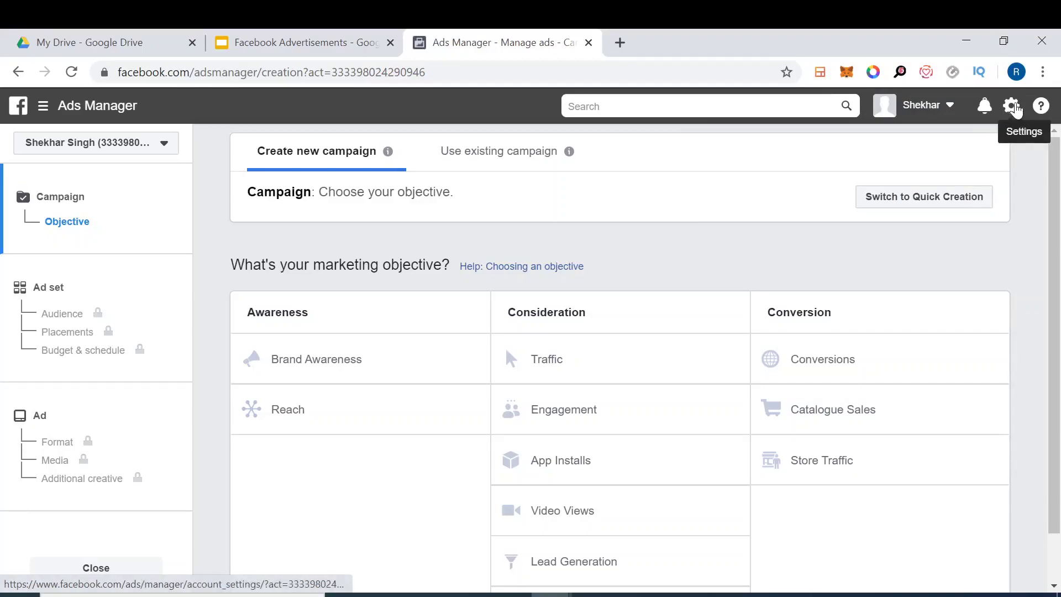
Step: View the ad account settings page and return to the campaign creation page
left_click(1014, 107)
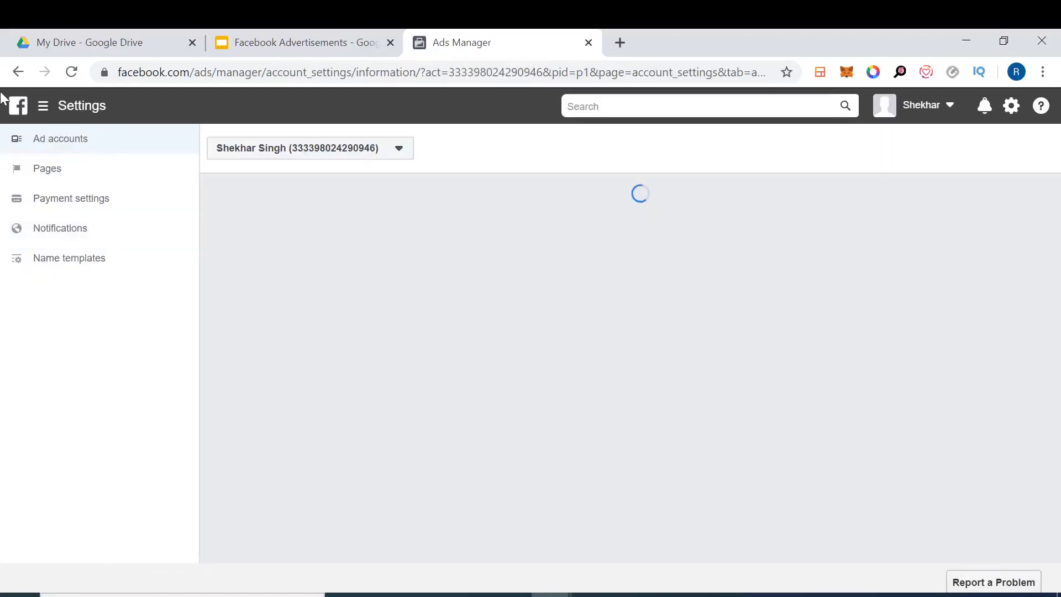
left_click(22, 79)
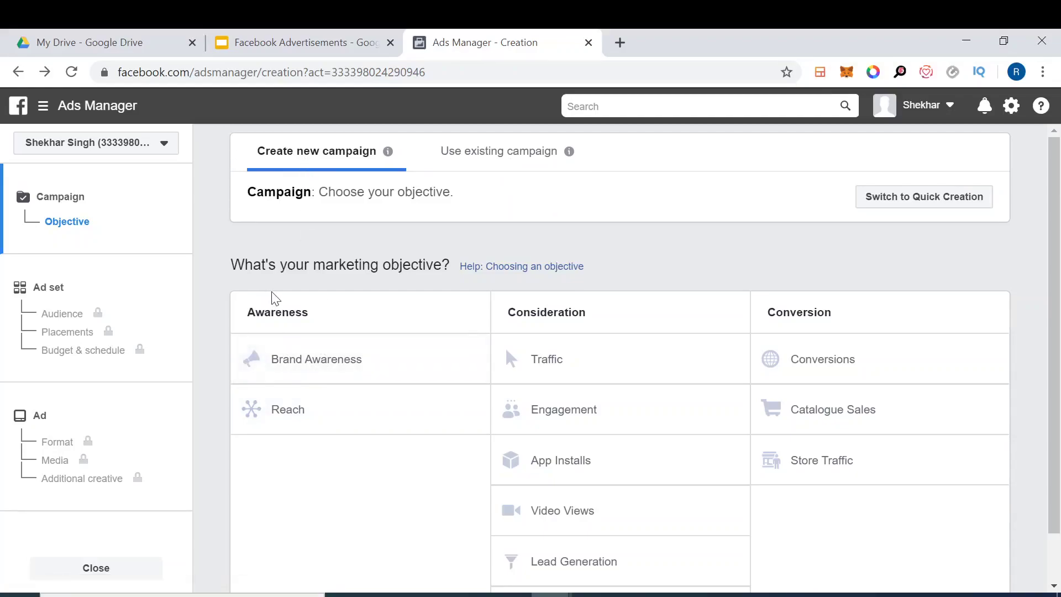
Step: Choose the Brand Awareness objective, name the campaign "Brand Awareness Test 1" and continue to the ad set
mouse_move(396, 360)
left_click(355, 363)
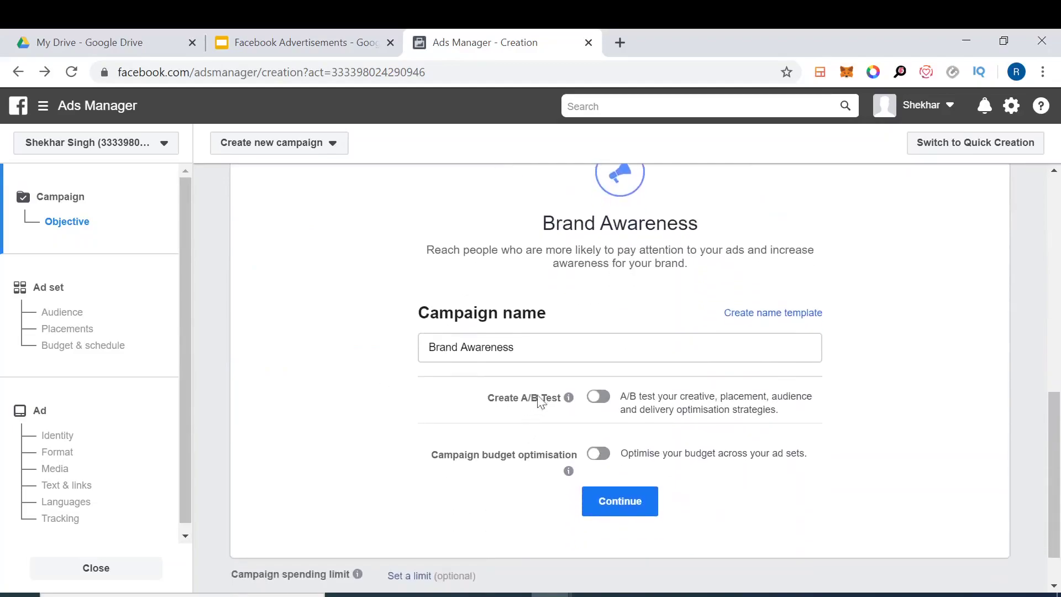
left_click(539, 356)
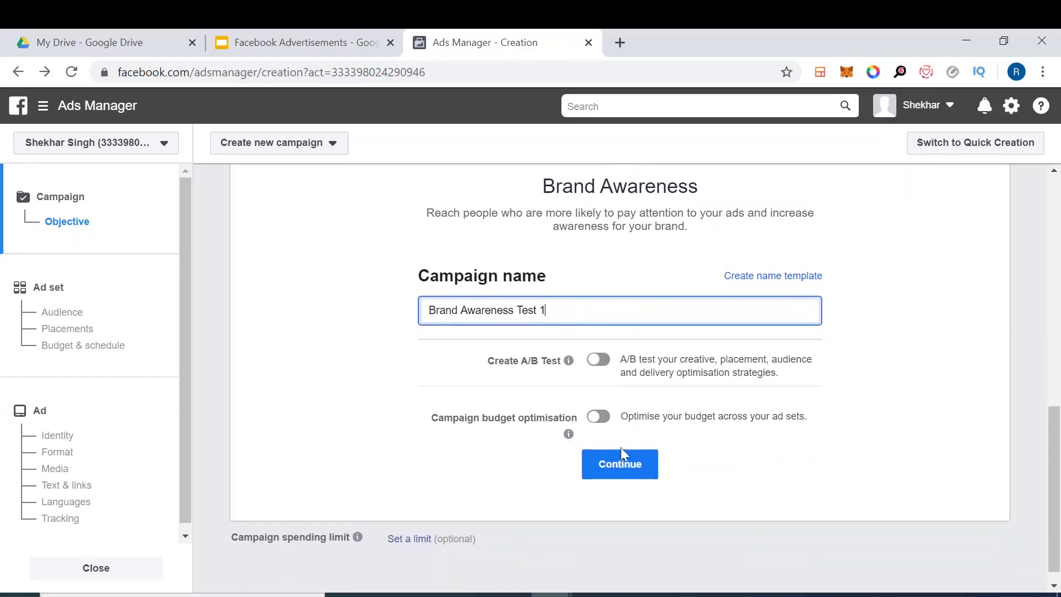
mouse_move(569, 433)
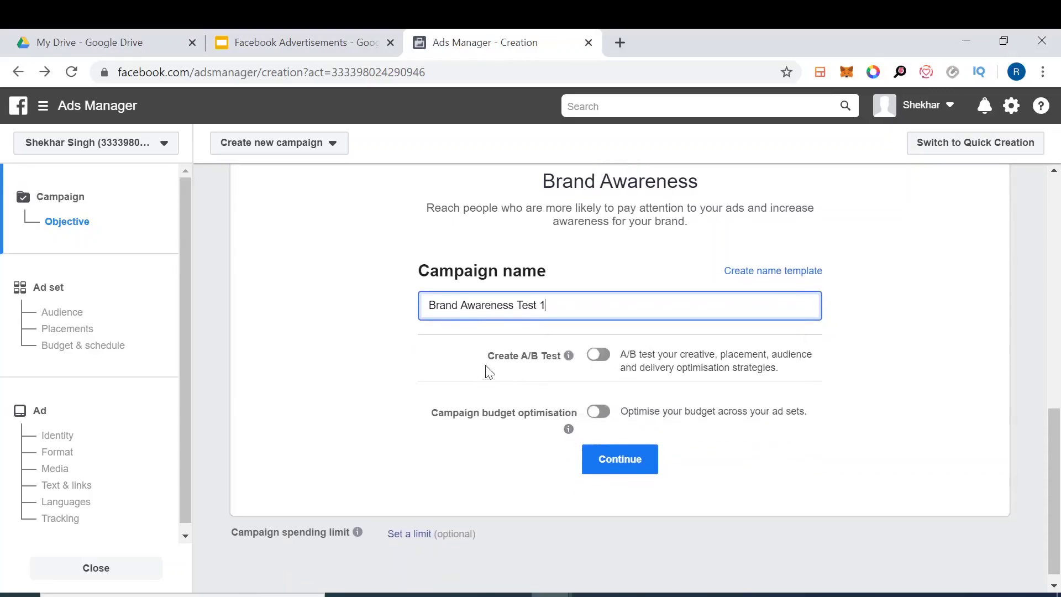
left_click(618, 464)
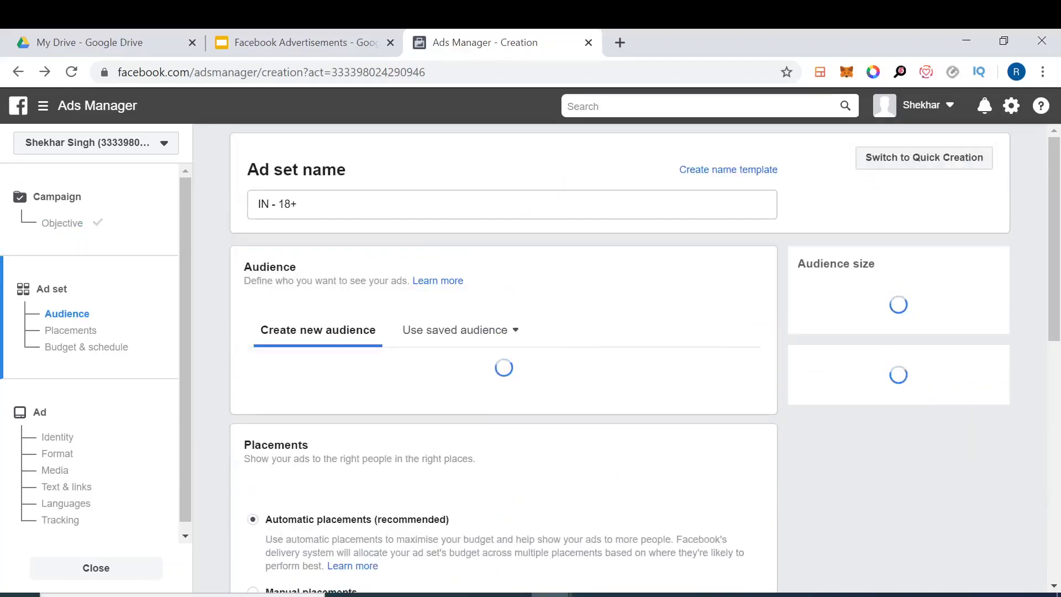
Step: Rename the ad set as "Test 1"
key("ctrl+a")
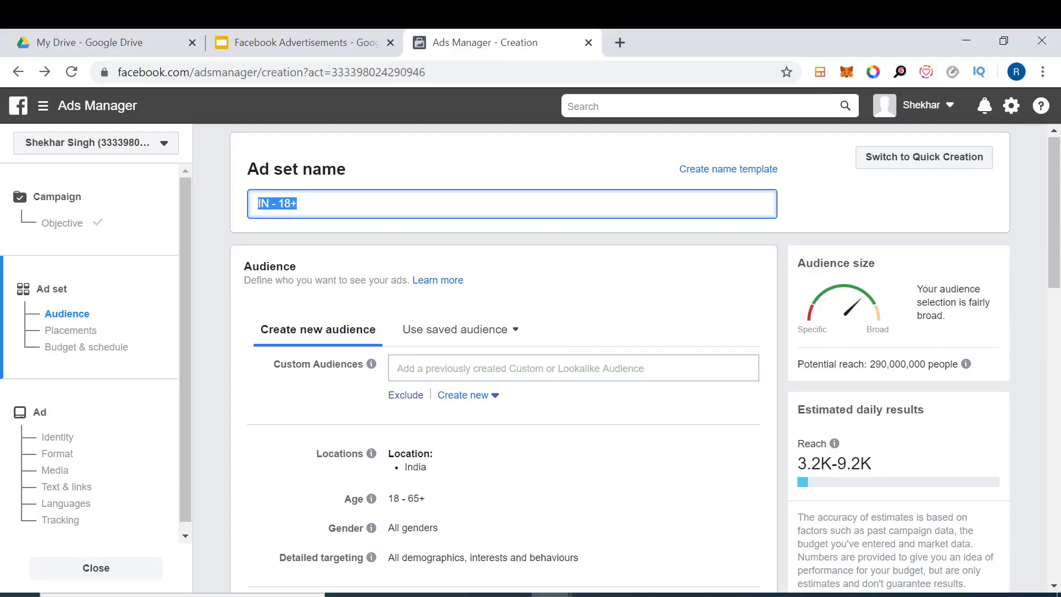
type("Test 1")
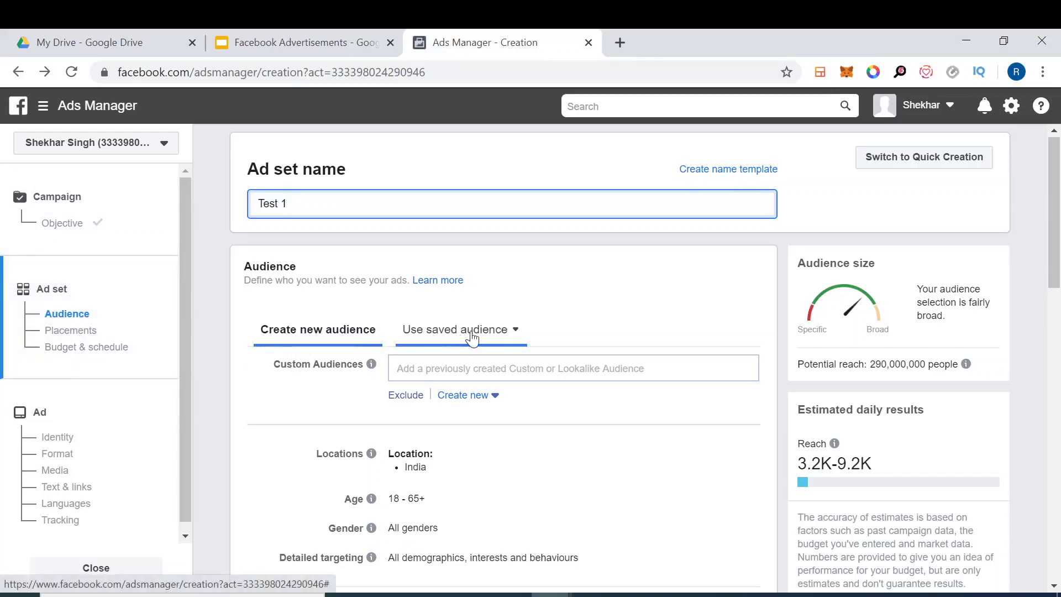
Step: Examine the saved audience option and the Custom Audiences setting in the ad set's audience section
scroll(472, 337, "down", 2)
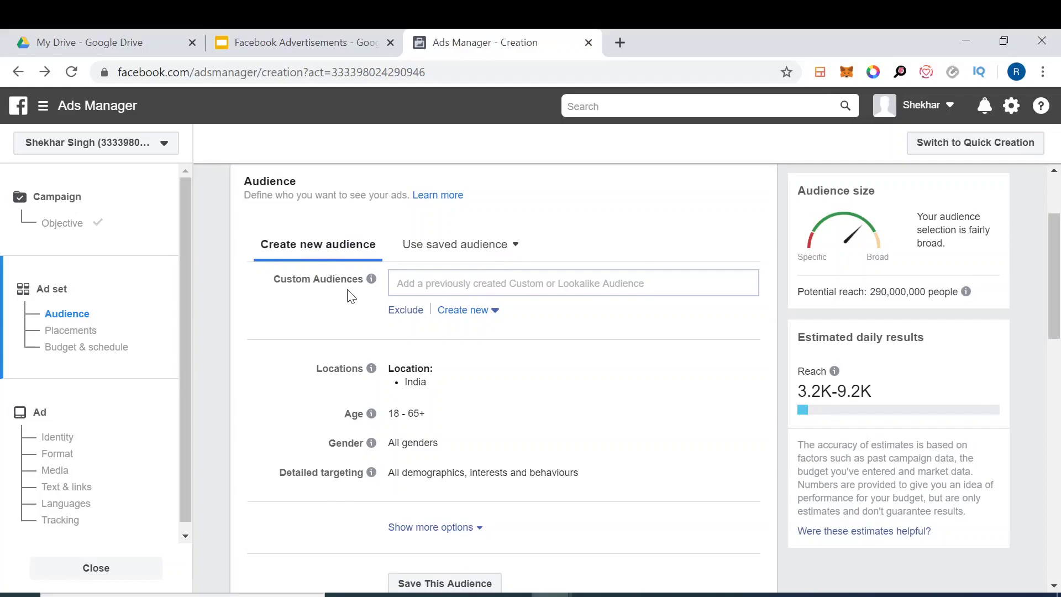
mouse_move(371, 278)
left_click(518, 244)
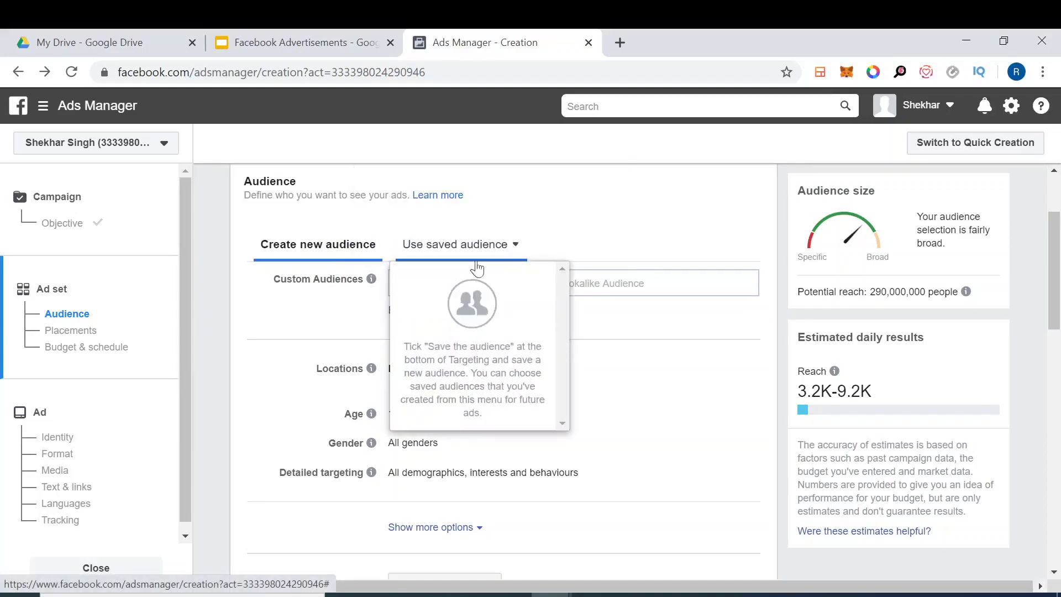
left_click(293, 324)
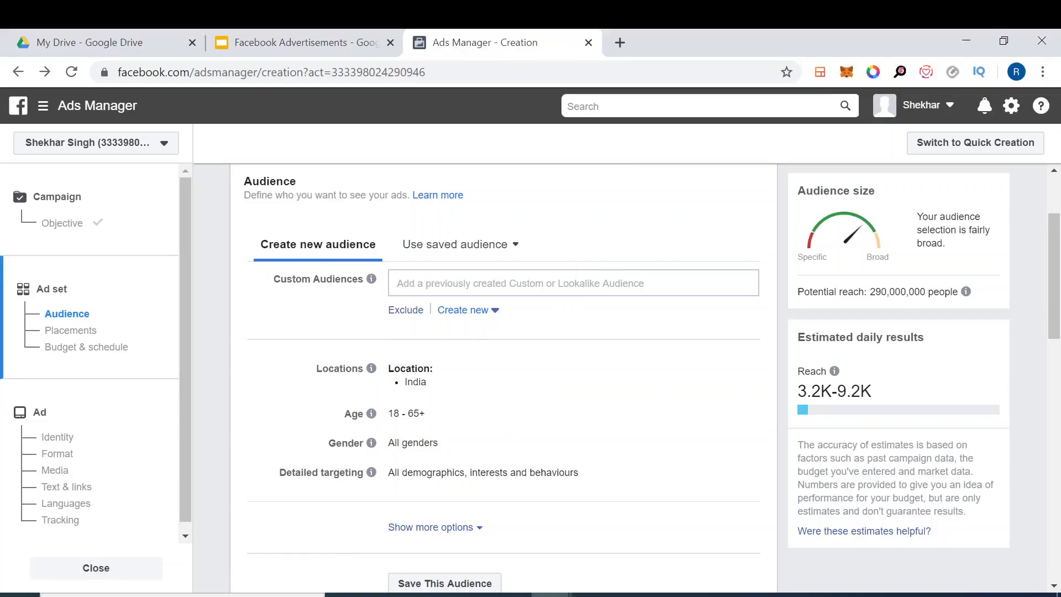
mouse_move(371, 285)
Step: Change the audience location from the whole country to the New Delhi district in Delhi, India
scroll(343, 332, "down", 1)
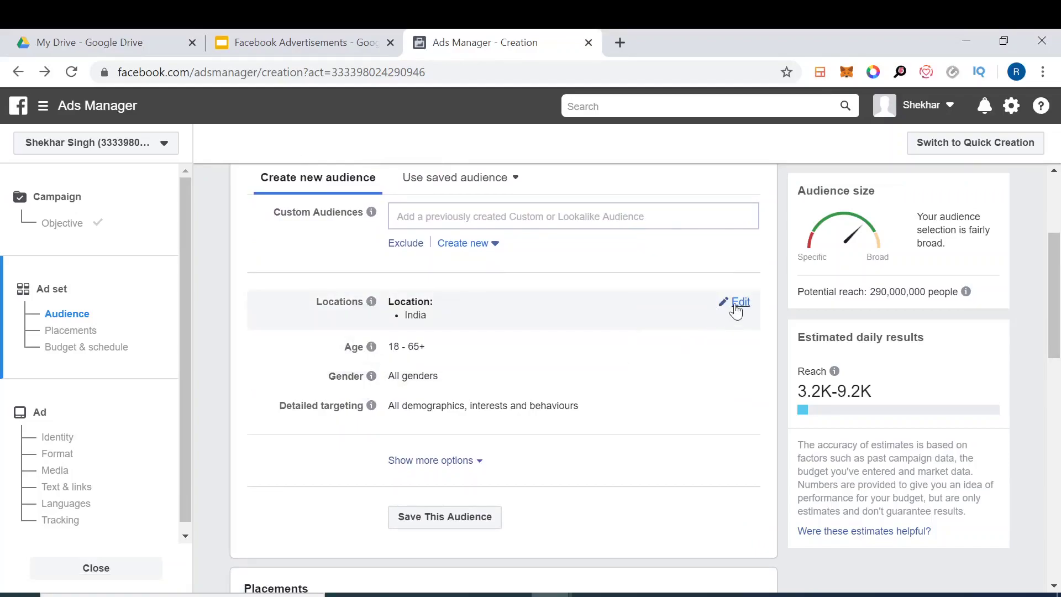
left_click(738, 303)
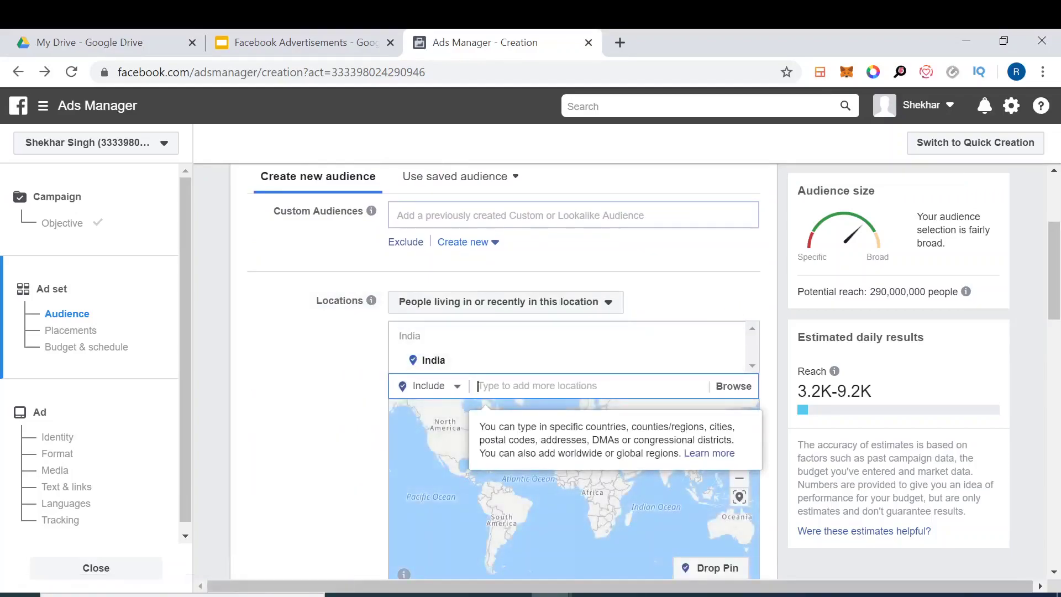
type("New Delhi")
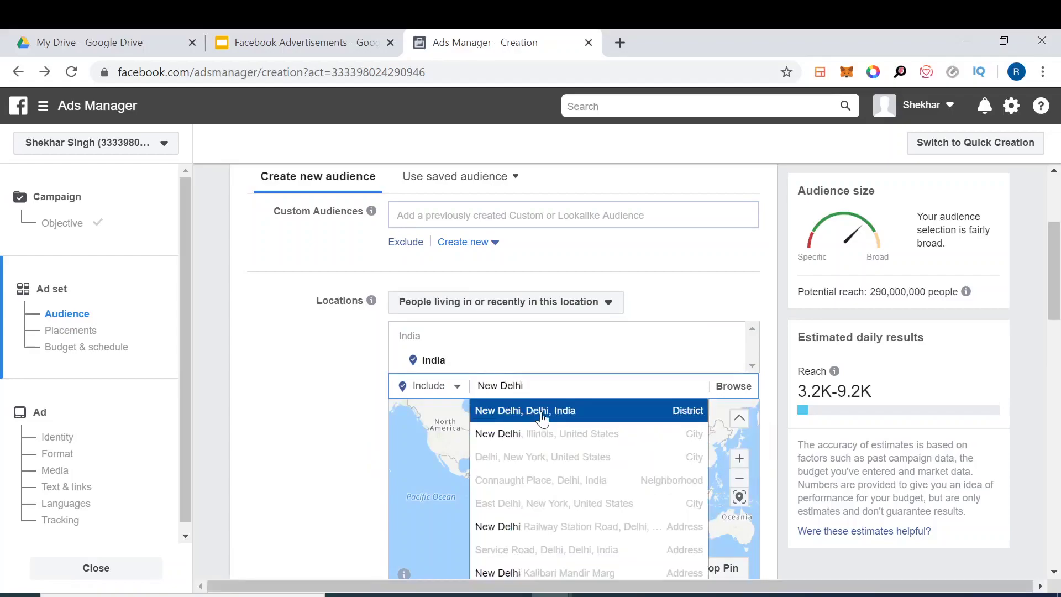
left_click(542, 412)
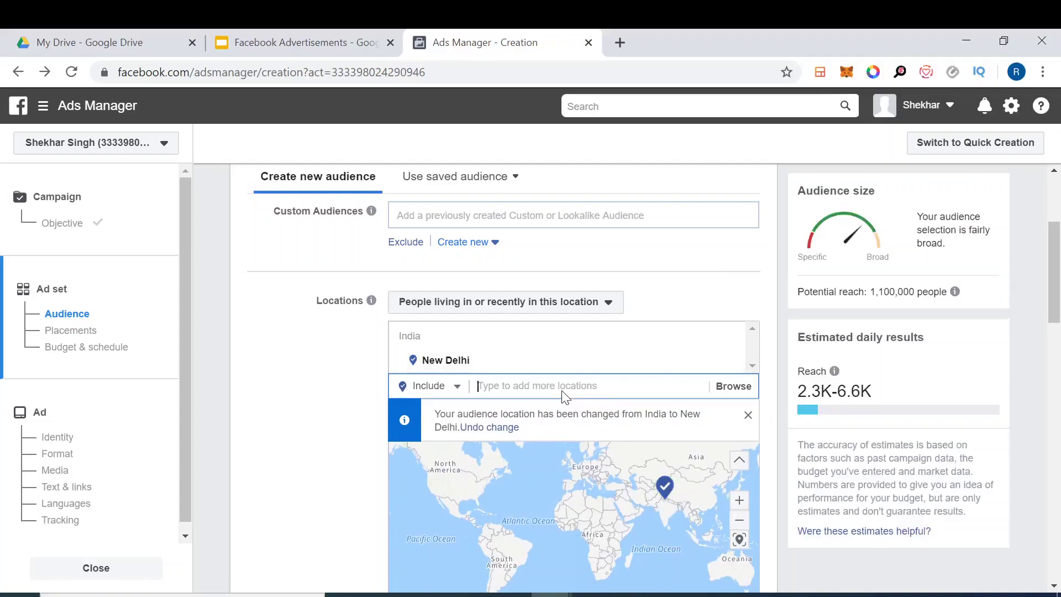
Step: Add the city of Faridabad, Haryana, India to the included audience locations
type("Faridaba")
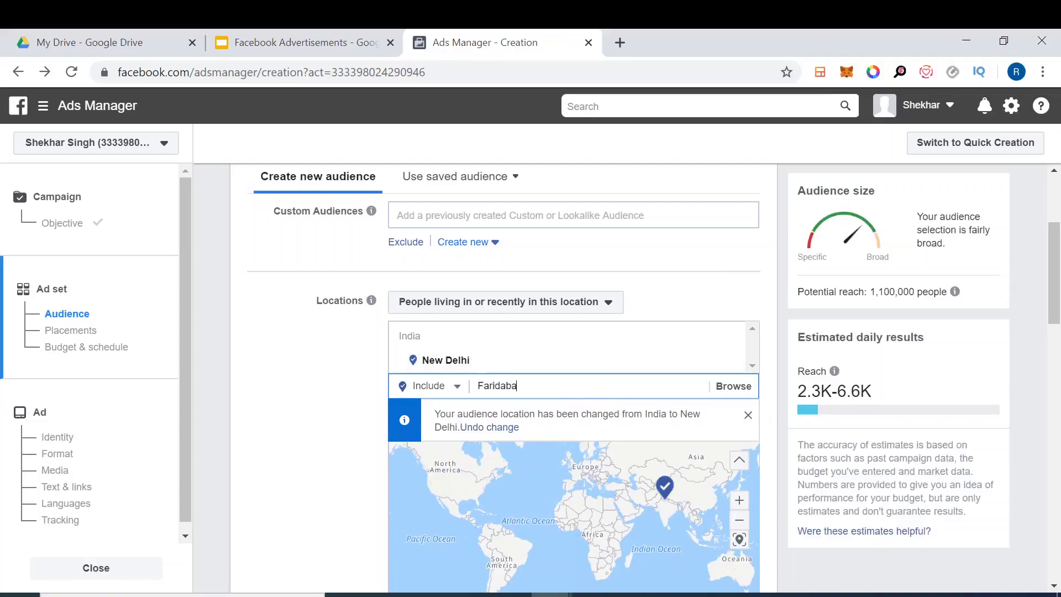
type("d")
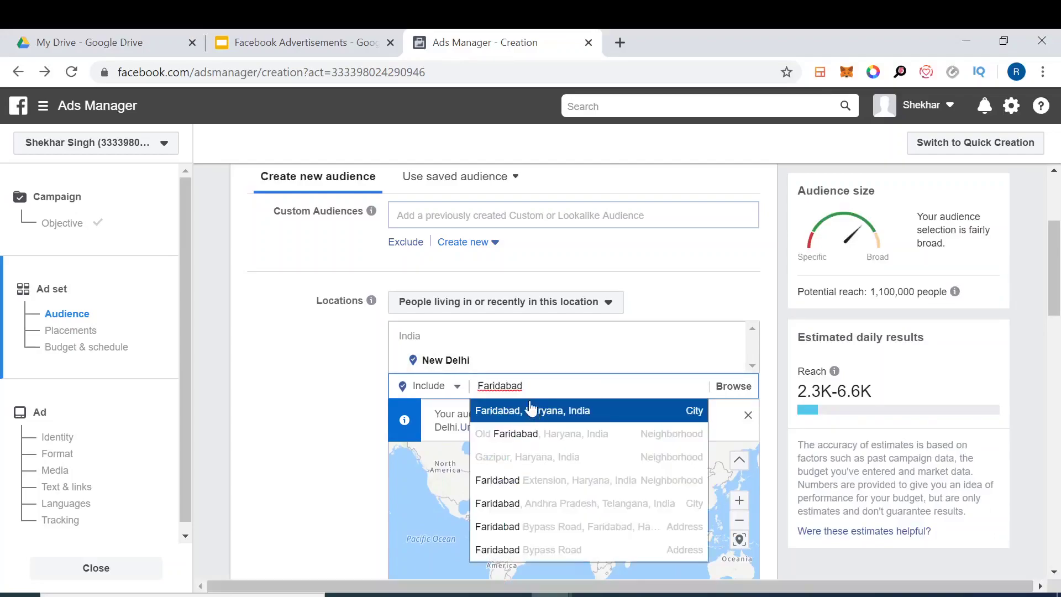
left_click(529, 411)
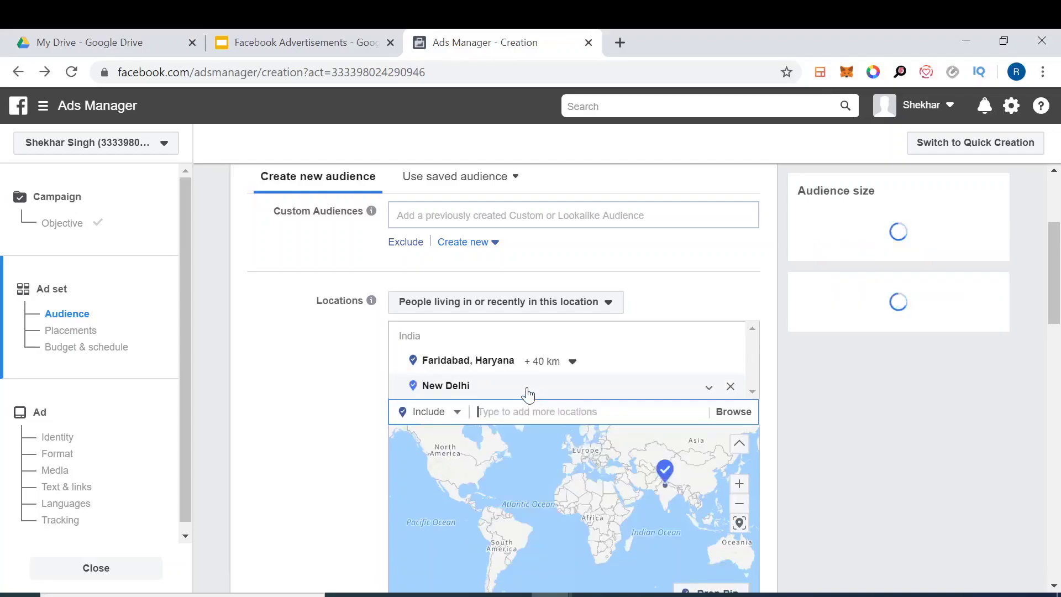
Step: Set the radius around Faridabad to 17 km so that cities within it are included
left_click(571, 362)
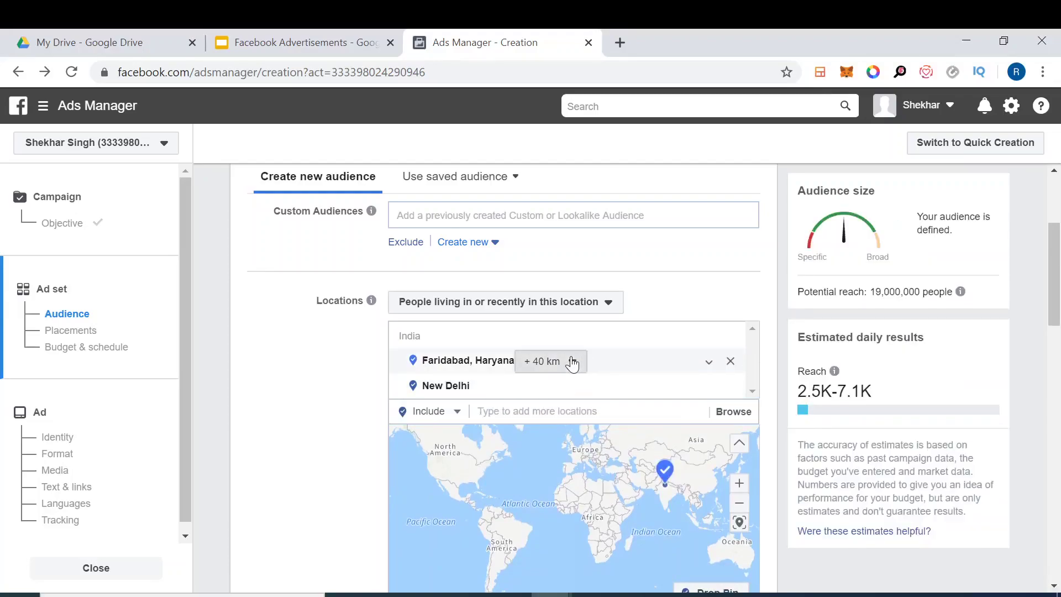
left_click(572, 362)
left_click_drag(572, 458, 553, 462)
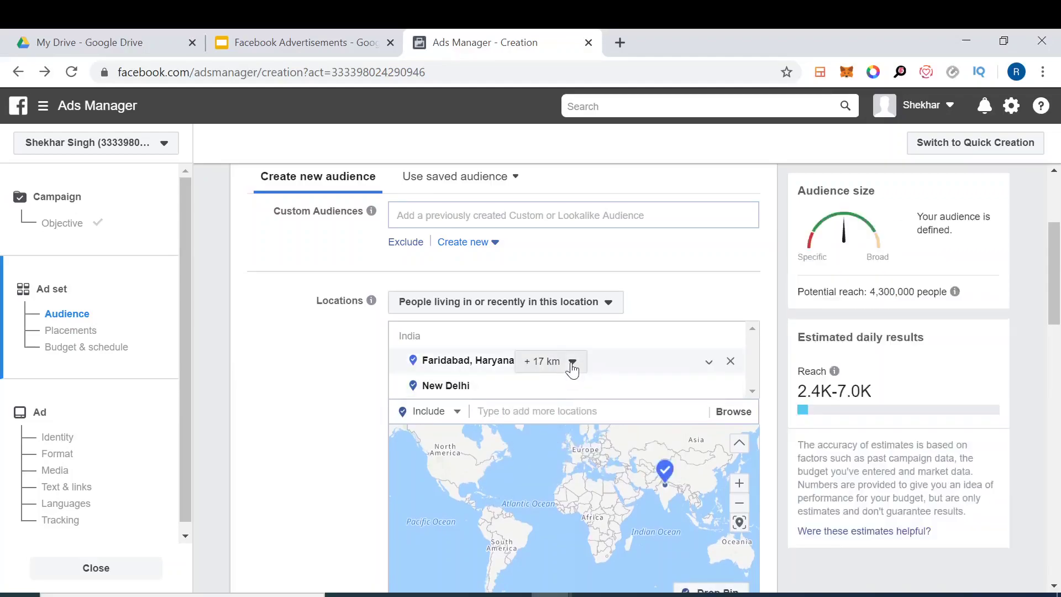
left_click(571, 362)
mouse_move(554, 458)
left_mouse_down()
mouse_move(604, 457)
mouse_move(554, 458)
left_mouse_up()
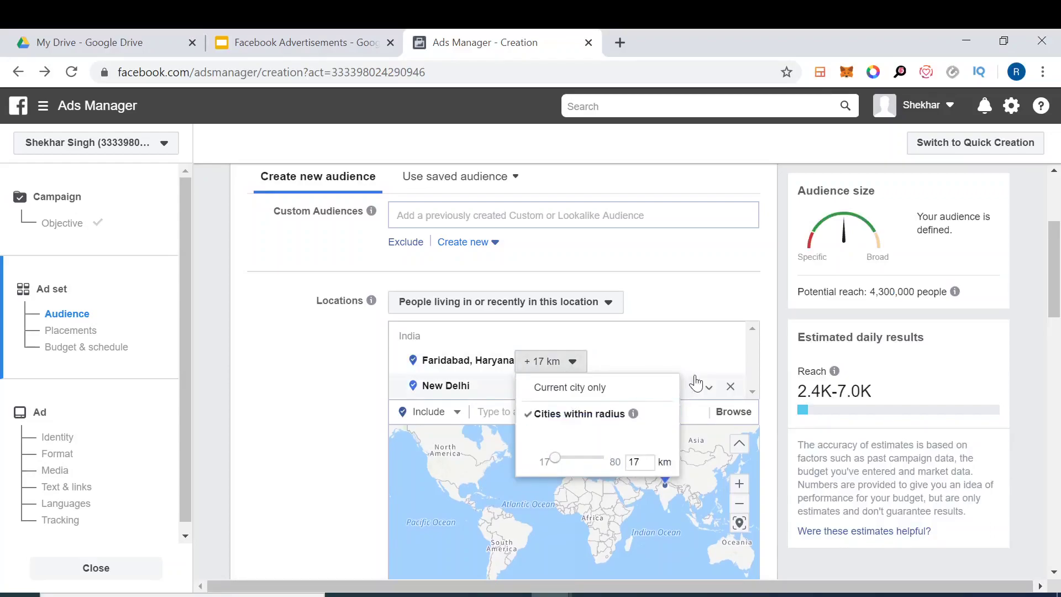
left_click(339, 396)
Step: Add the city of Indore, Madhya Pradesh, India to the included audience locations
left_click(479, 411)
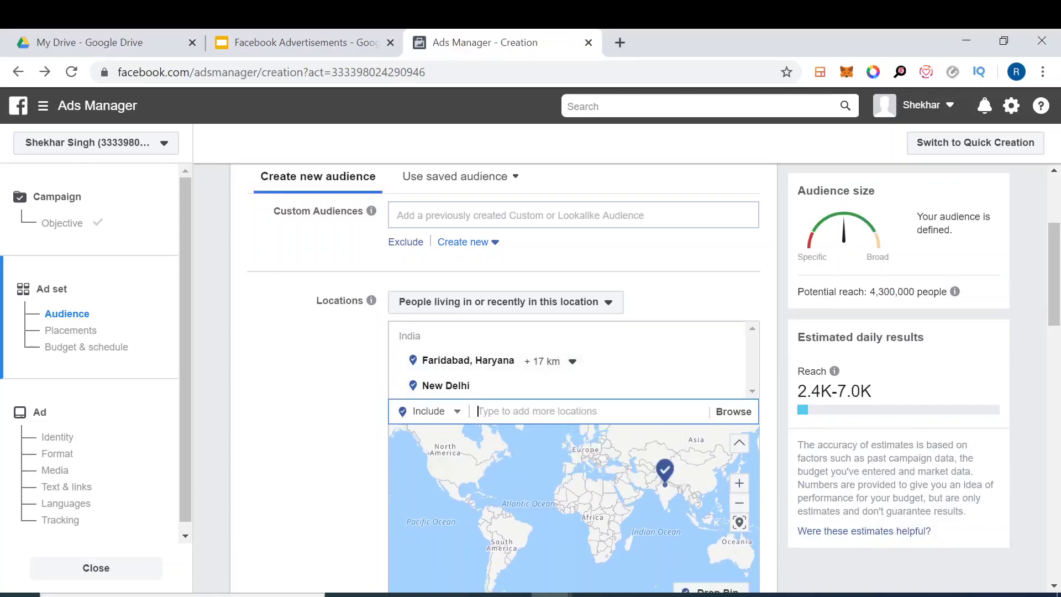
type("Indore")
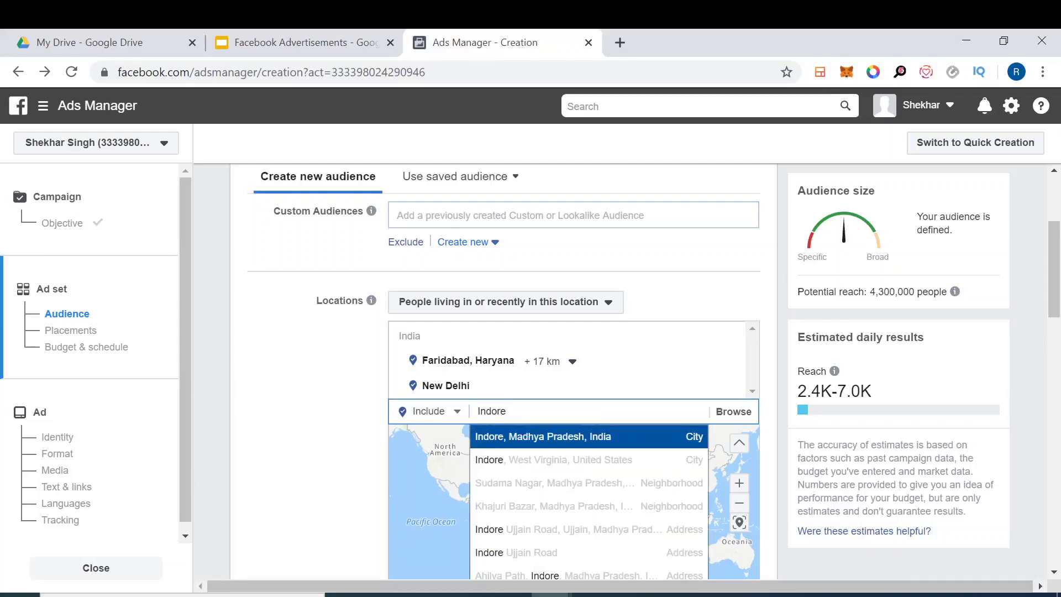
left_click(534, 437)
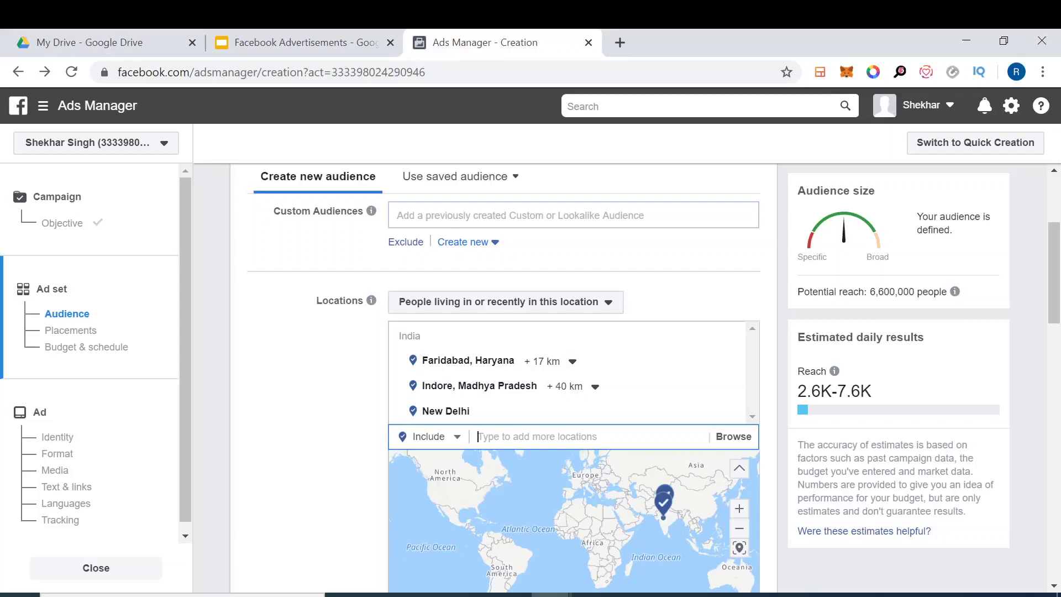
Step: Try to drop a location pin on the map just west of Faridabad, south of New Delhi
scroll(873, 413, "down", 1)
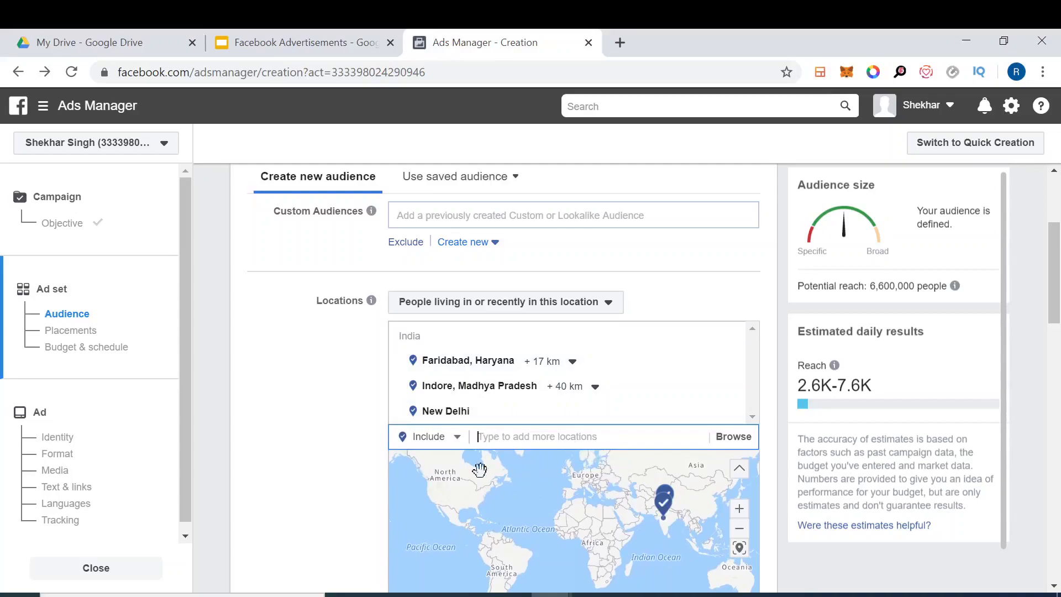
scroll(356, 445, "down", 2)
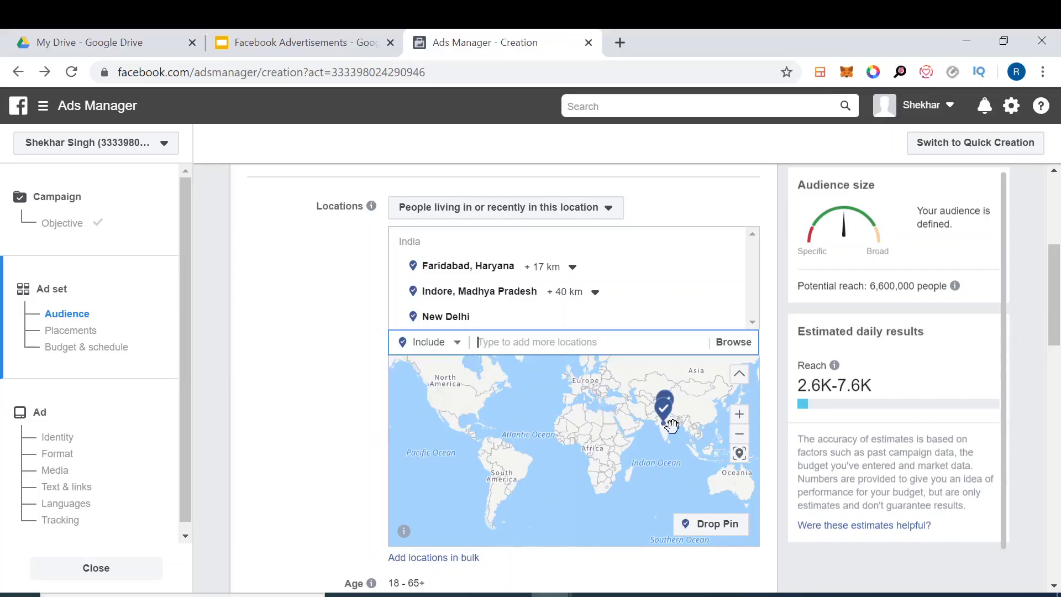
scroll(687, 424, "up", 5)
scroll(688, 426, "up", 5)
scroll(687, 425, "down", 3)
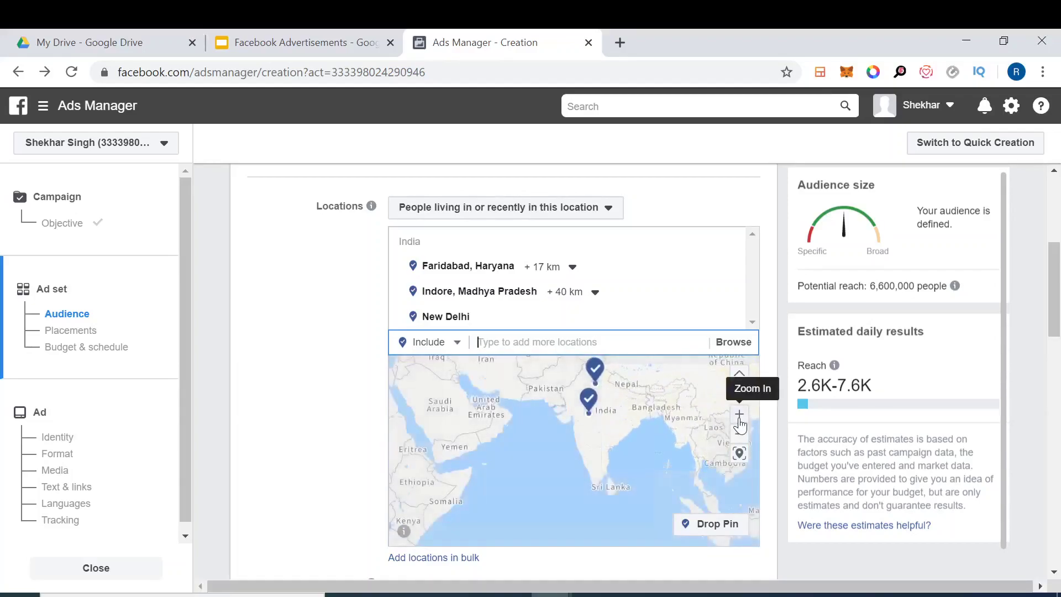
left_click(739, 414)
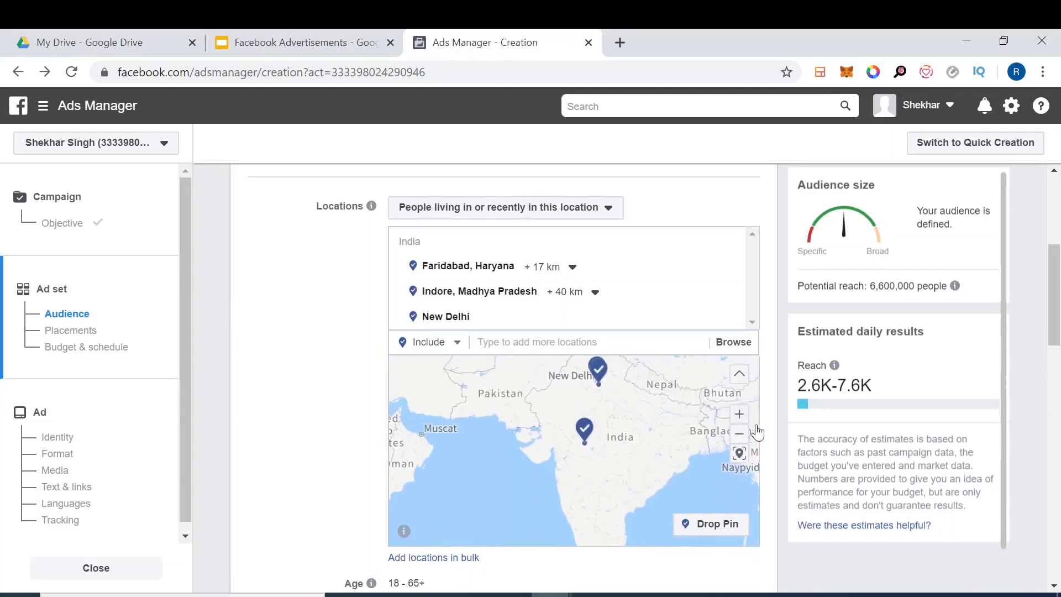
left_click(740, 415)
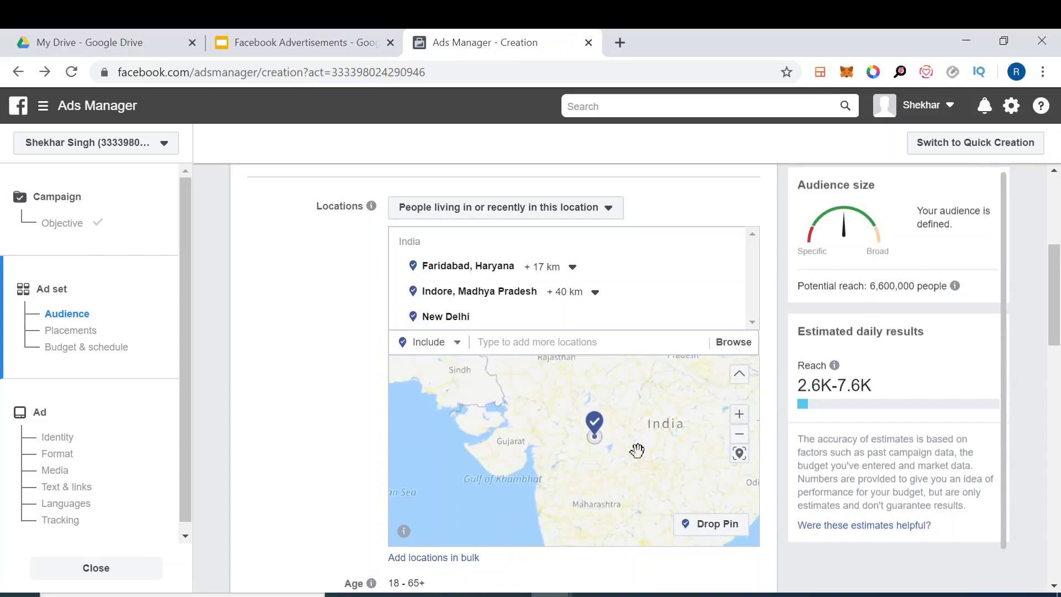
left_click(738, 413)
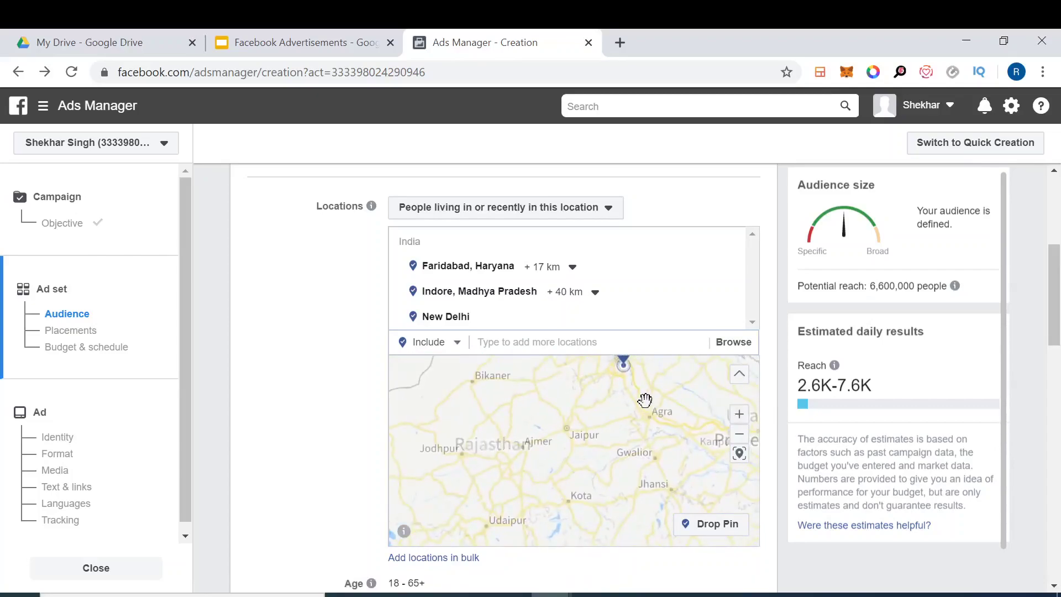
left_click_drag(627, 359, 635, 495)
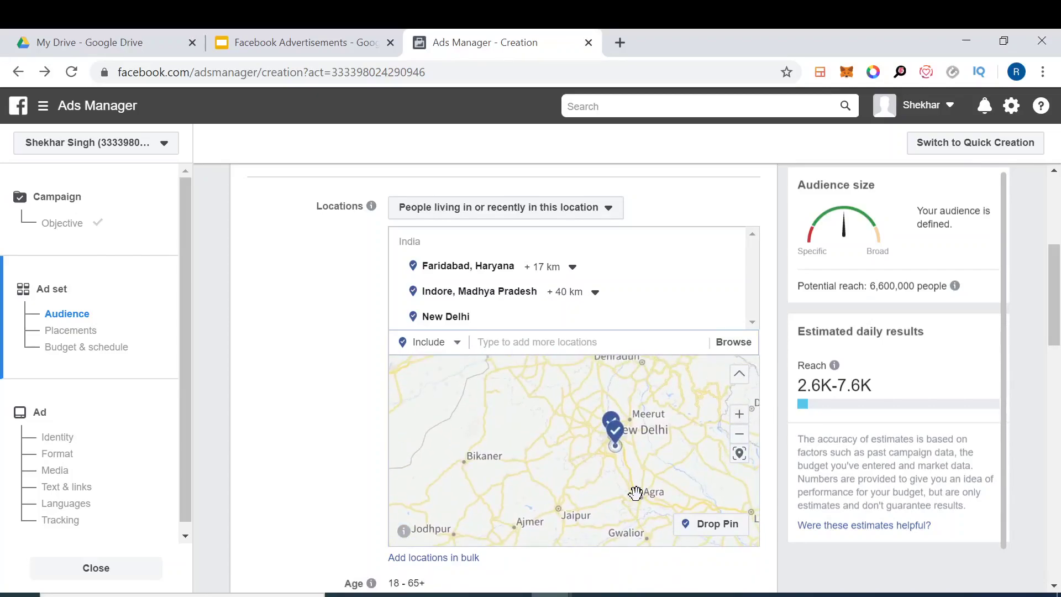
left_click(739, 414)
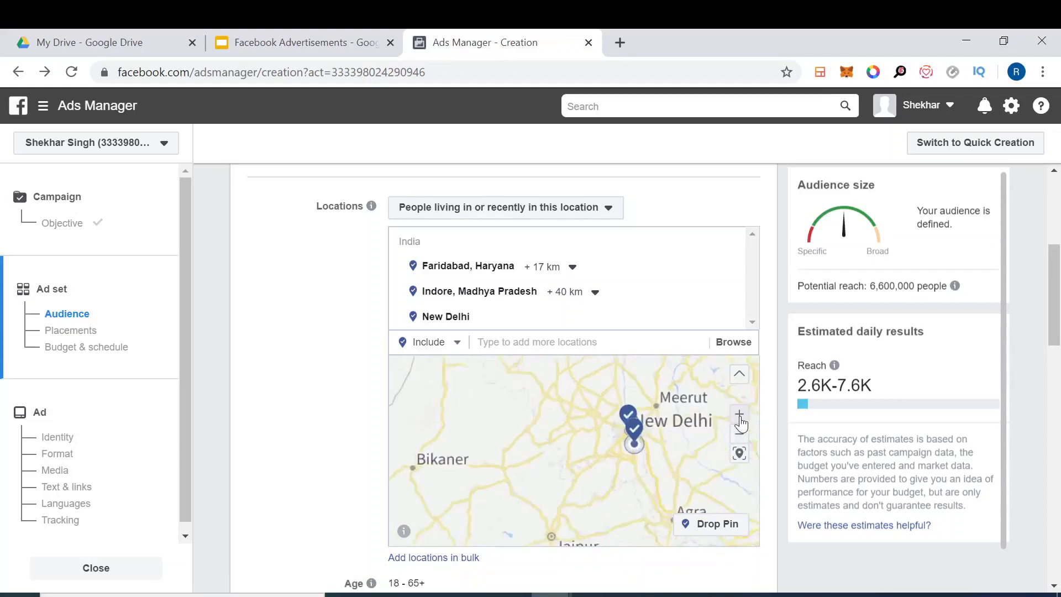
left_click_drag(623, 469, 591, 467)
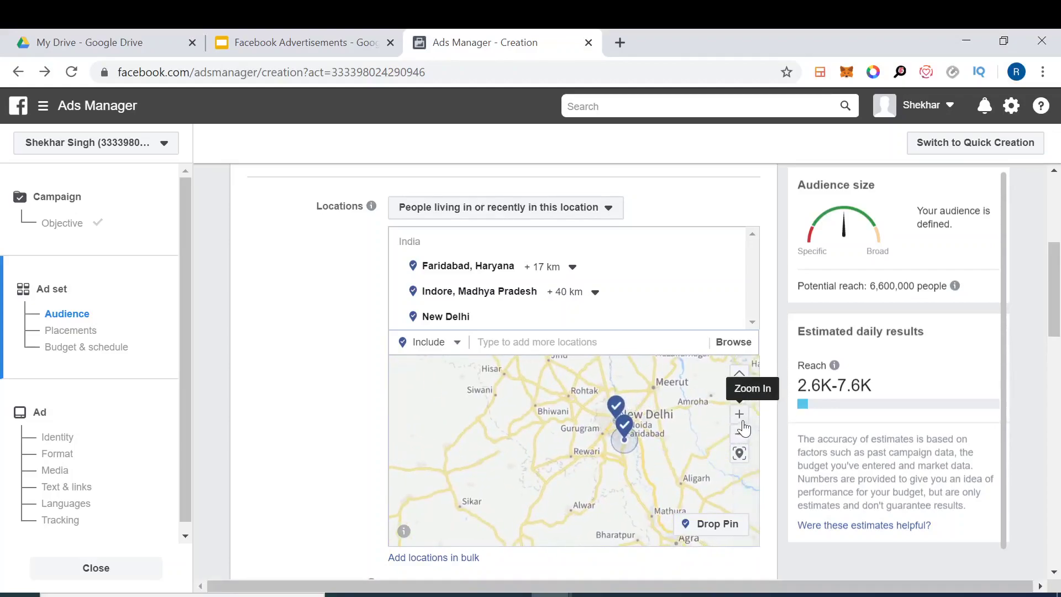
left_click(739, 414)
left_click(702, 532)
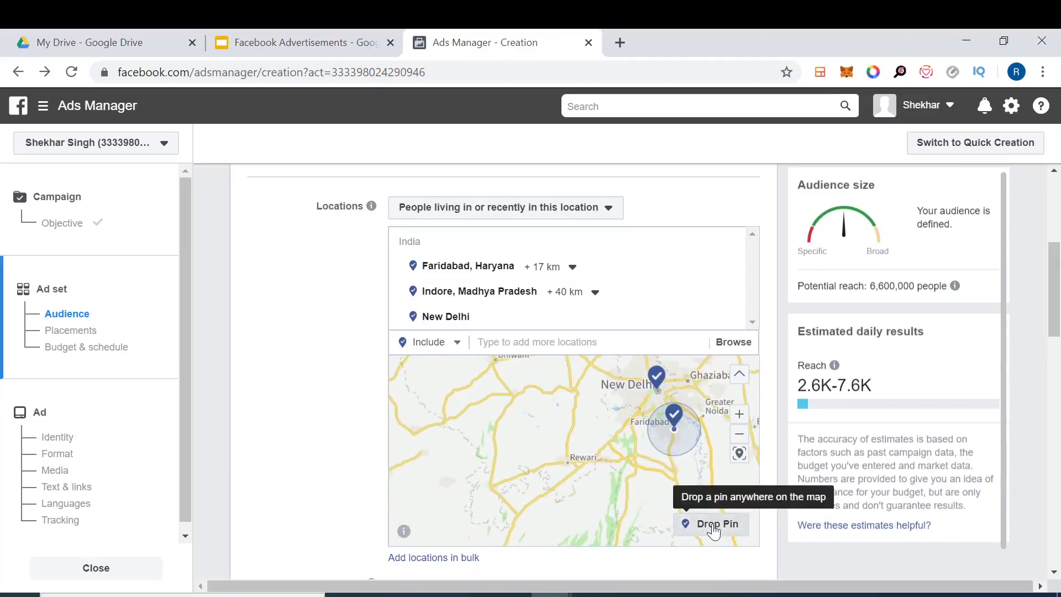
left_click(618, 425)
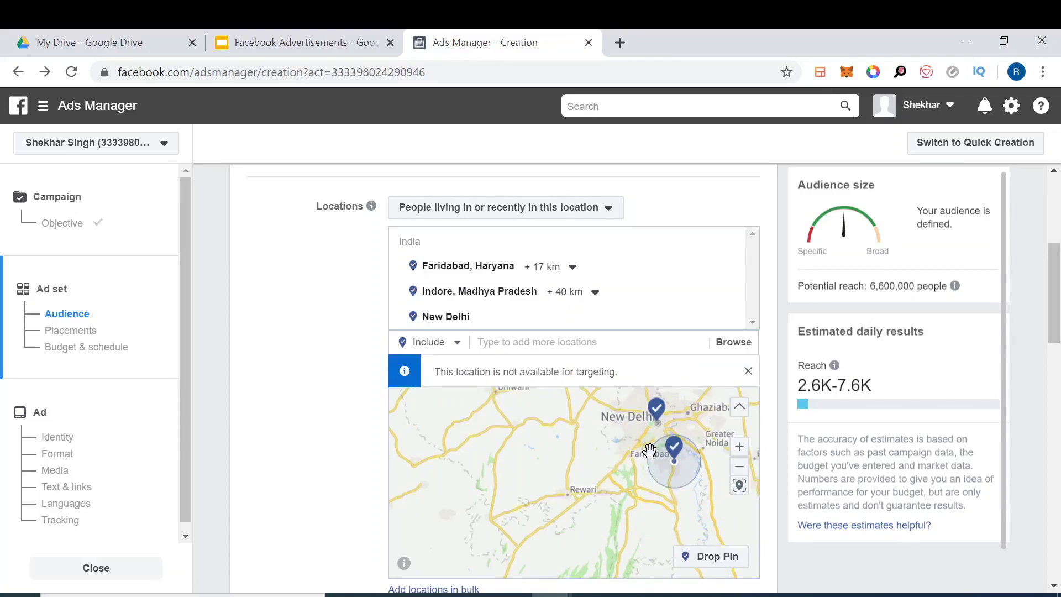
Step: Try to drop a pin on the green park area west of Faridabad, and dismiss the resulting notice
scroll(647, 450, "up", 5)
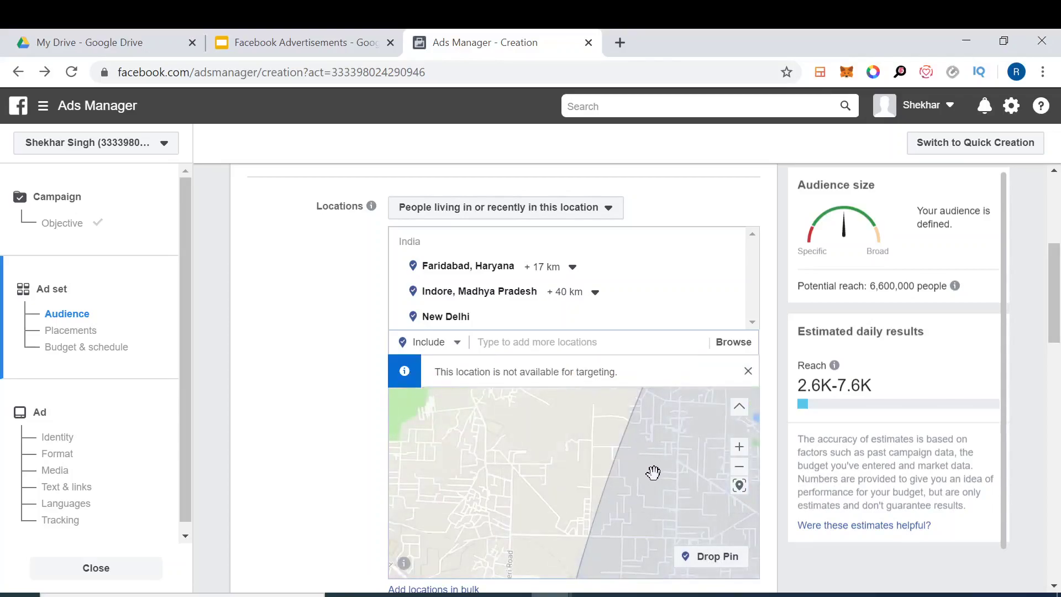
left_click_drag(651, 474, 456, 445)
left_click_drag(561, 515, 642, 408)
left_click_drag(635, 521, 592, 466)
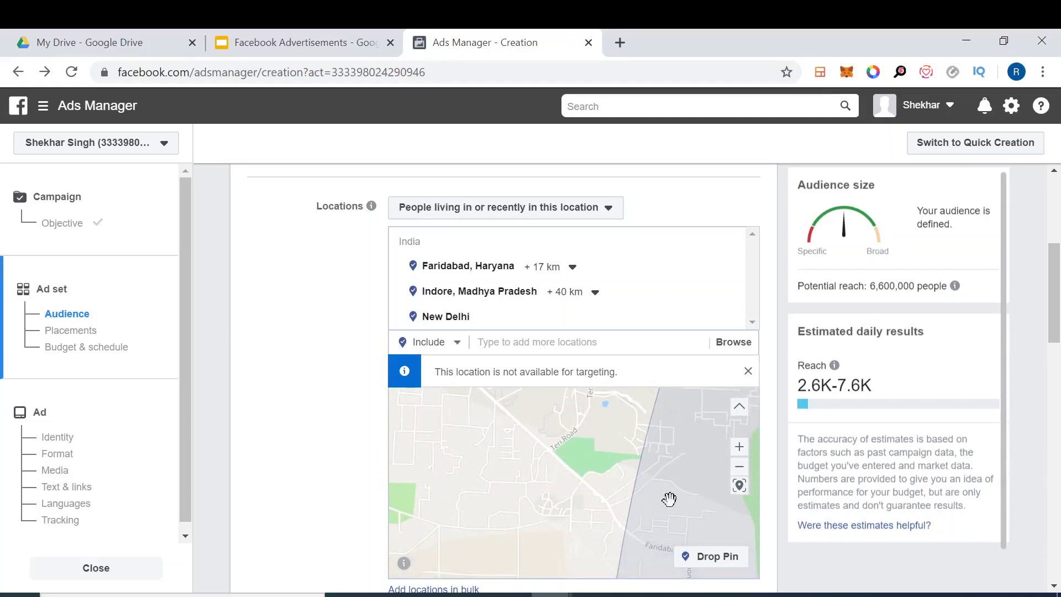
left_click(711, 557)
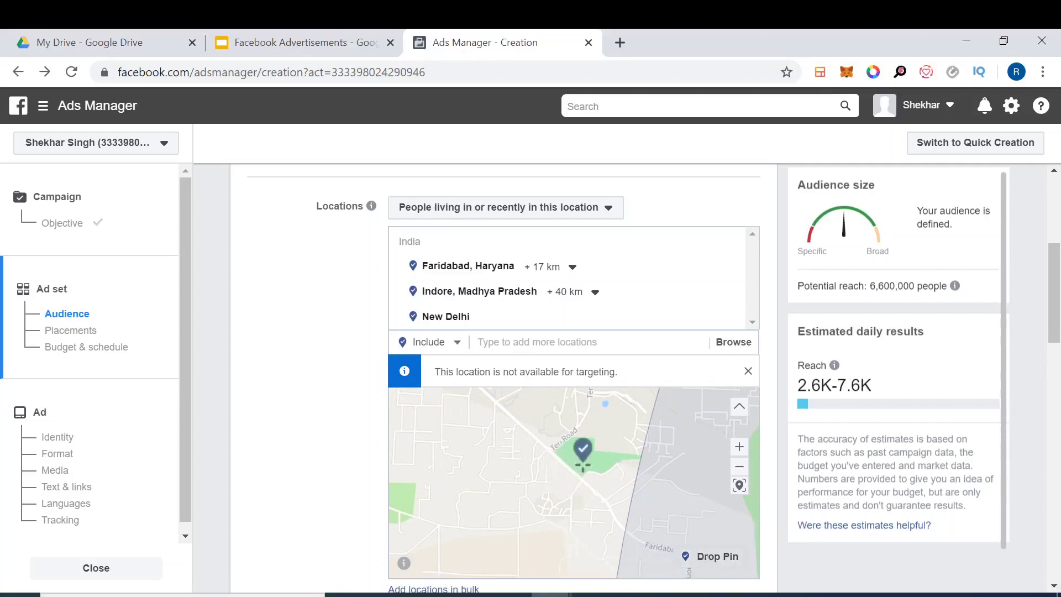
left_click(580, 456)
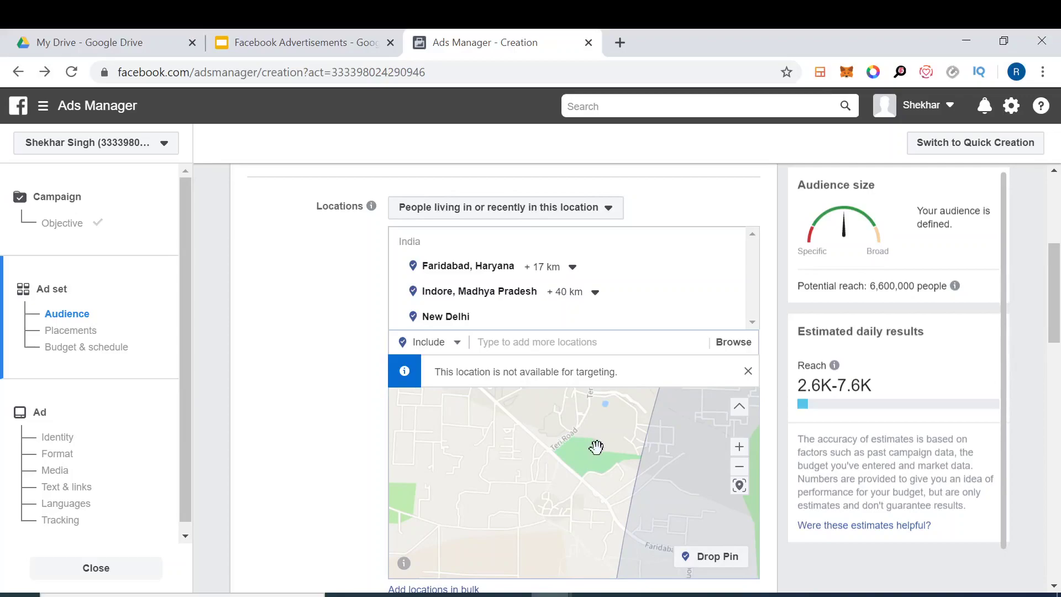
scroll(673, 438, "down", 5)
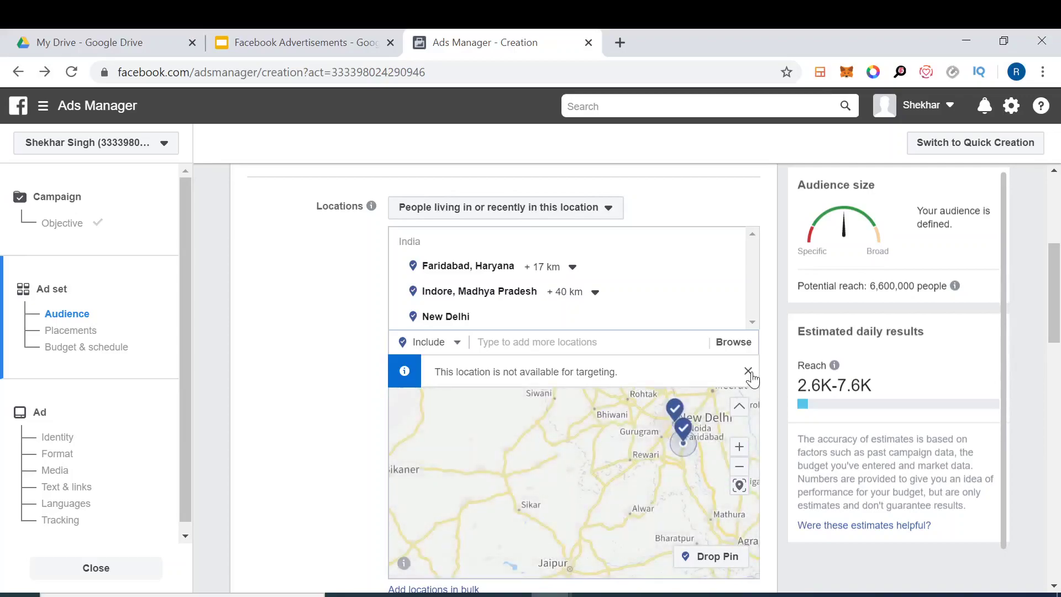
left_click(748, 371)
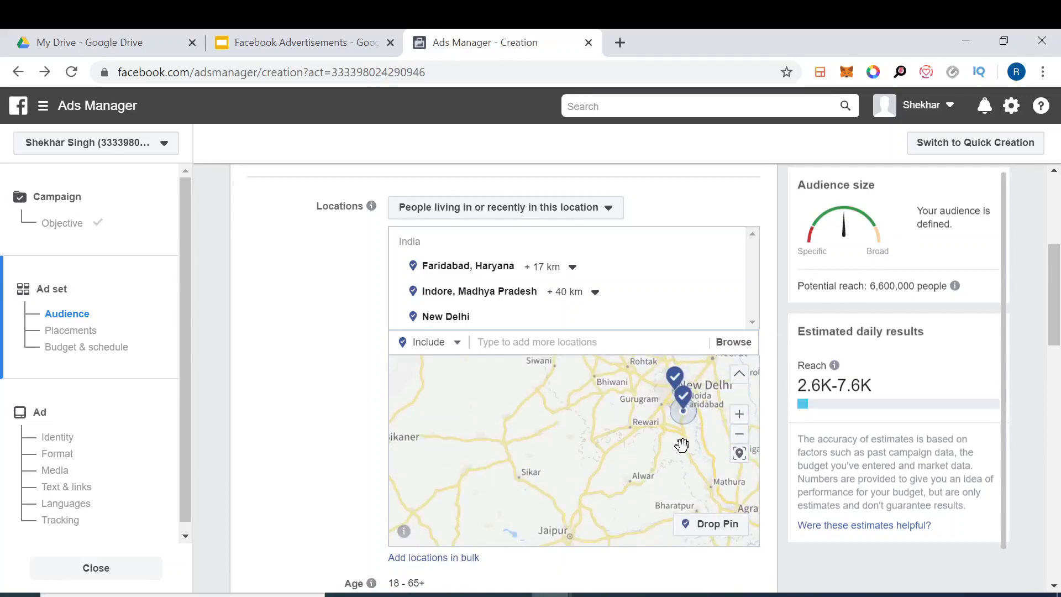
Step: Drop a location pin on the centre of Connaught Place in Delhi to include it in the audience
scroll(681, 445, "down", 2)
scroll(606, 438, "down", 2)
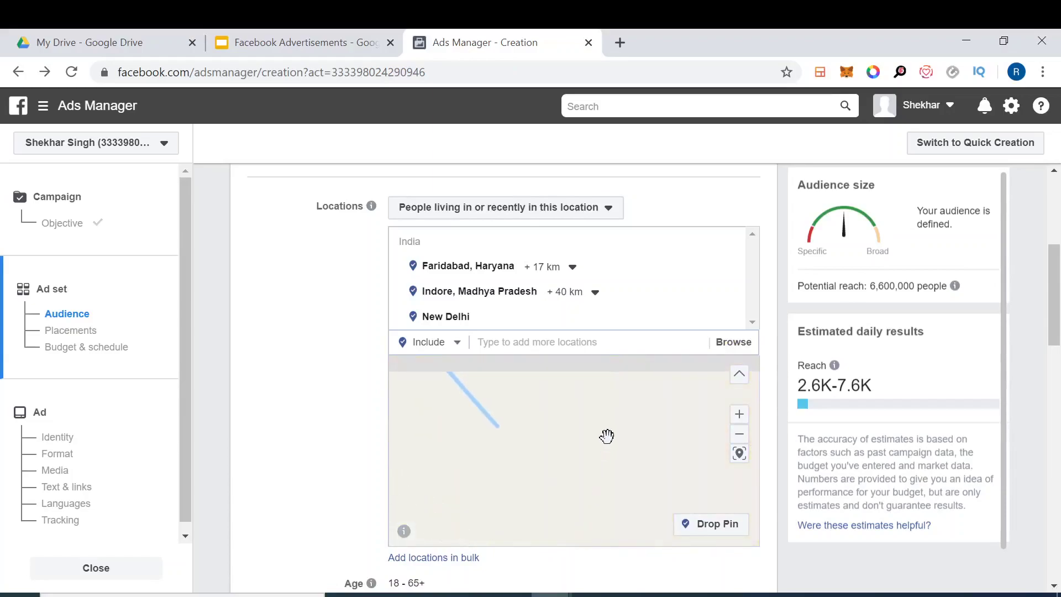
left_click_drag(652, 417, 544, 457)
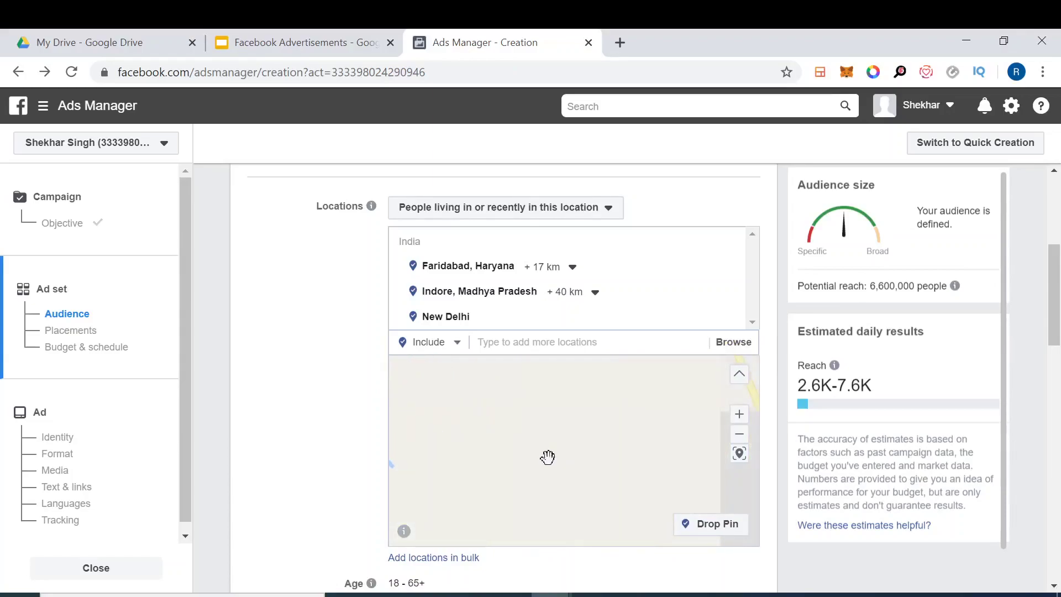
scroll(458, 450, "down", 3)
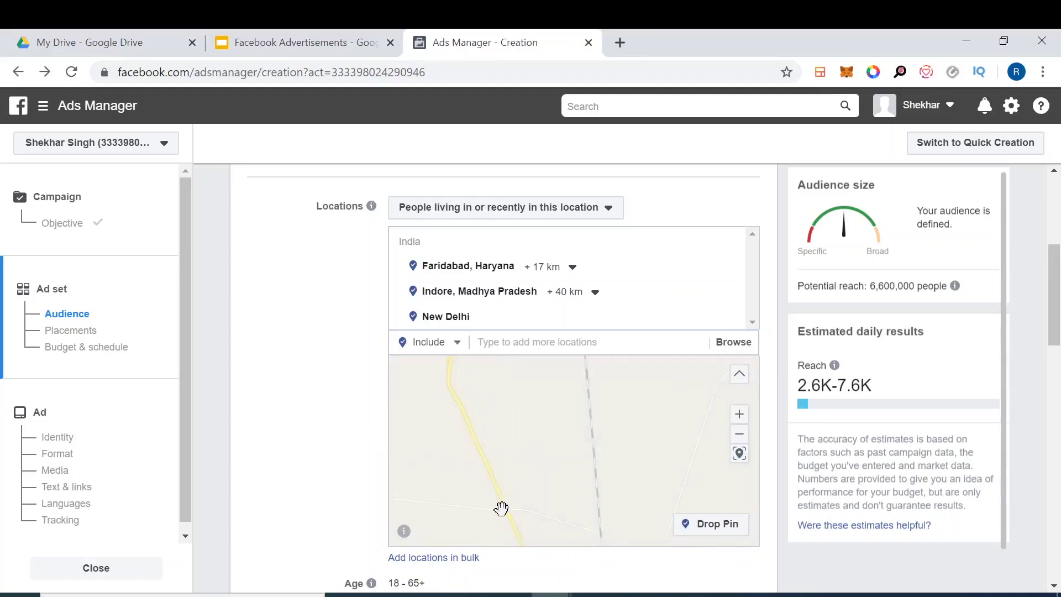
scroll(560, 478, "up", 5)
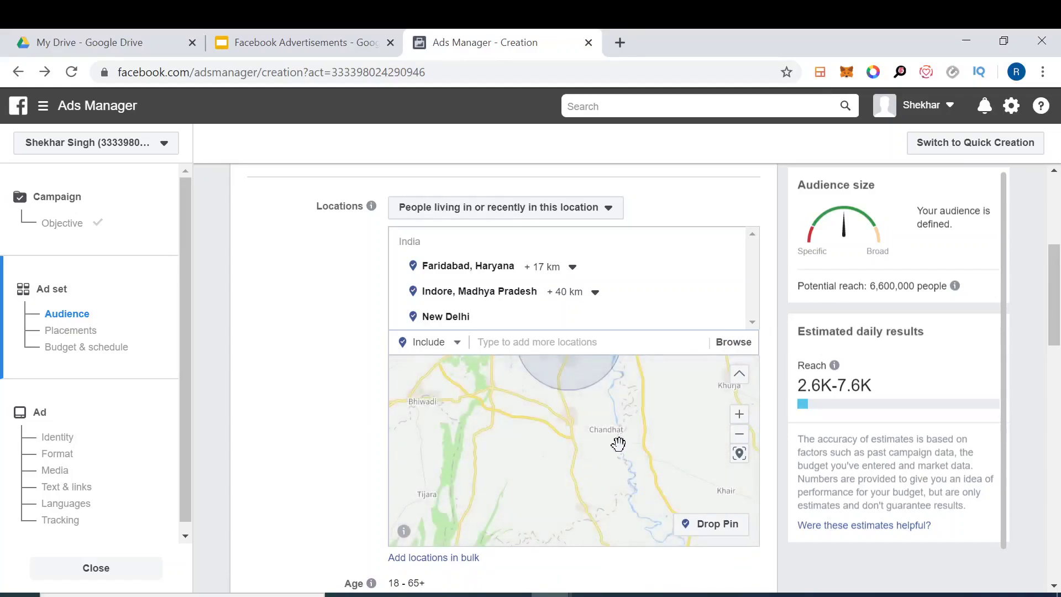
left_click_drag(590, 430, 598, 478)
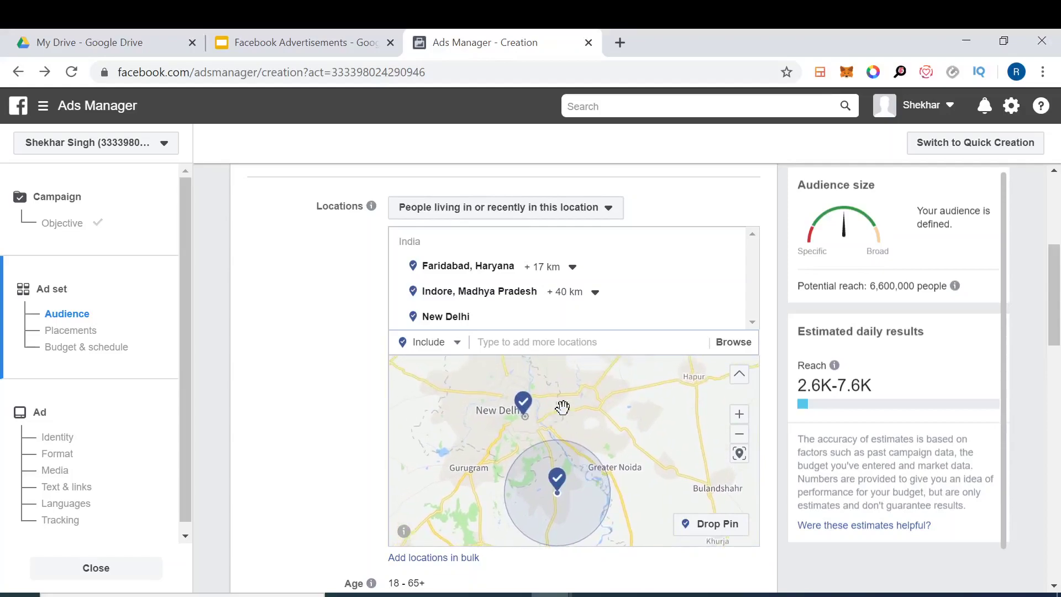
left_click(739, 413)
left_click(740, 414)
left_click_drag(478, 385, 629, 512)
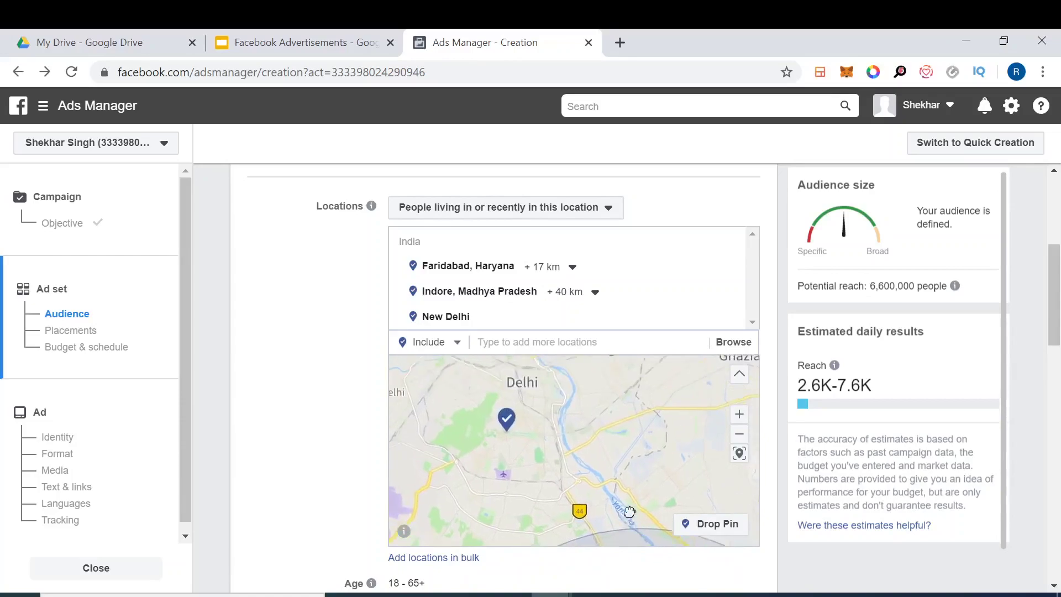
left_click(738, 416)
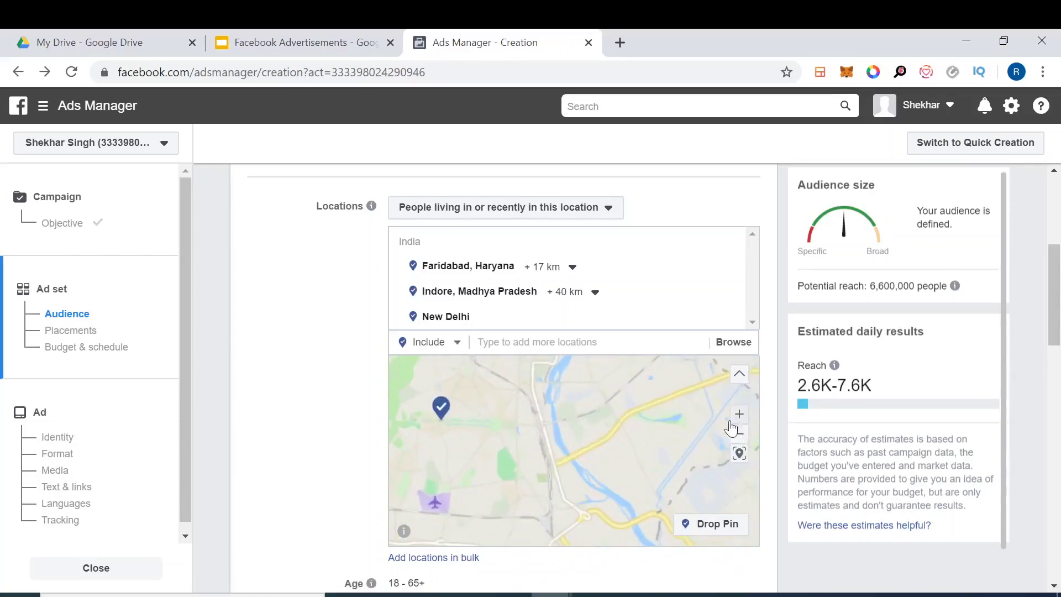
left_click_drag(547, 407, 611, 509)
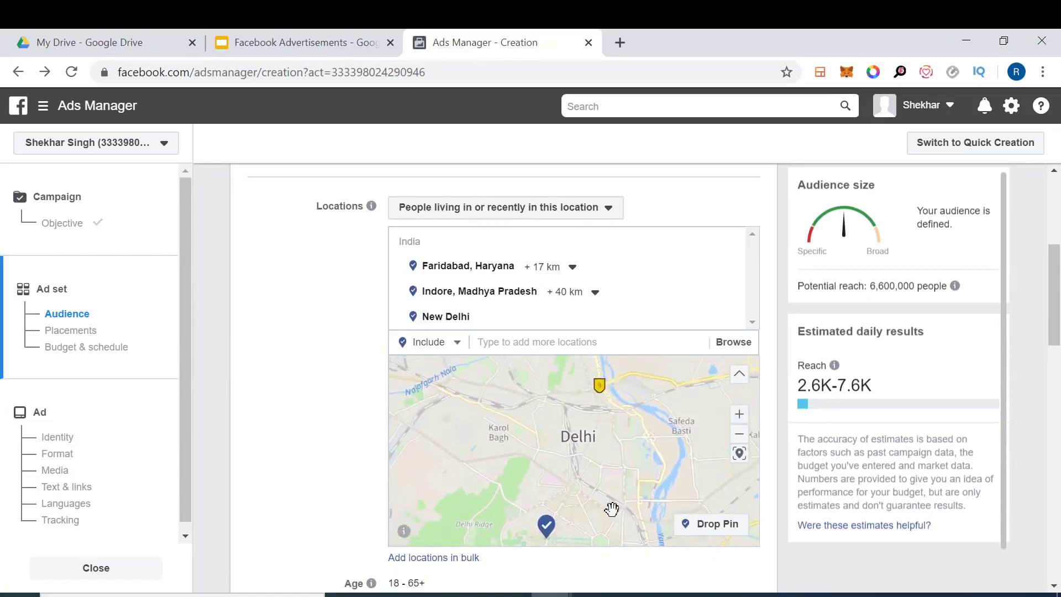
left_click(739, 413)
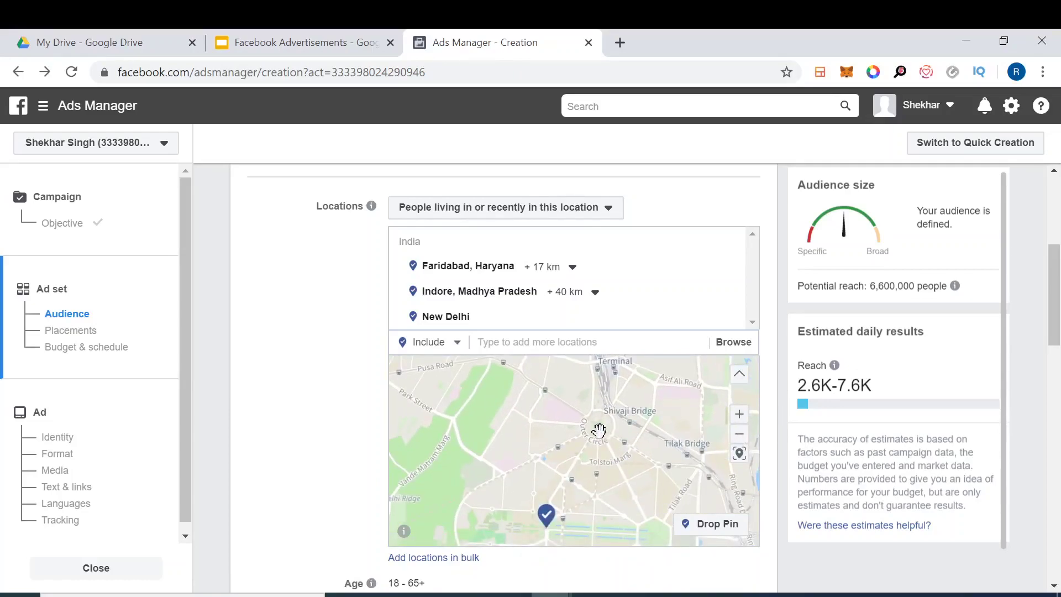
left_click(739, 414)
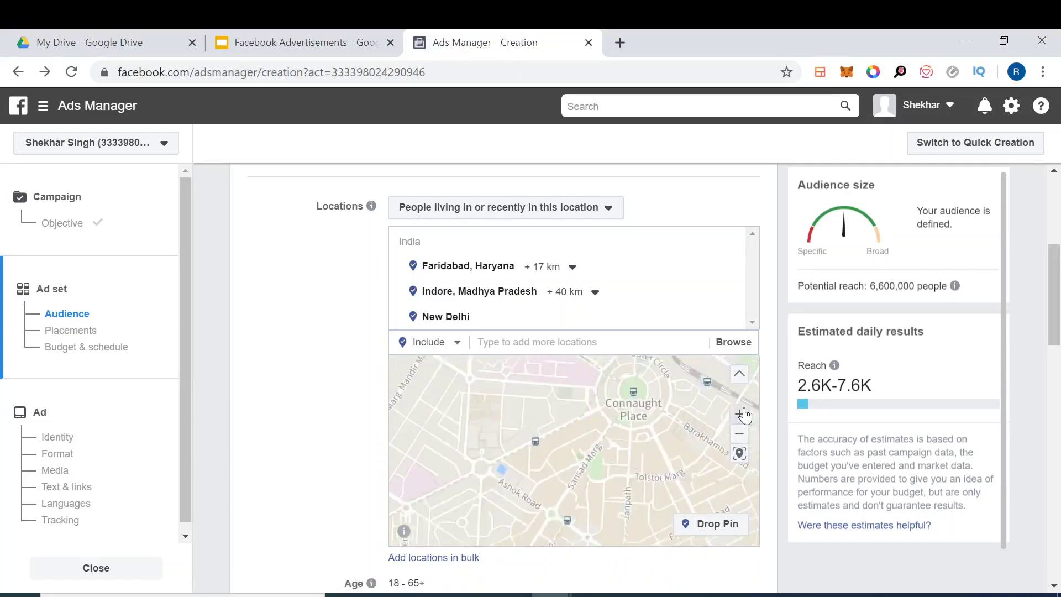
left_click_drag(670, 419, 658, 540)
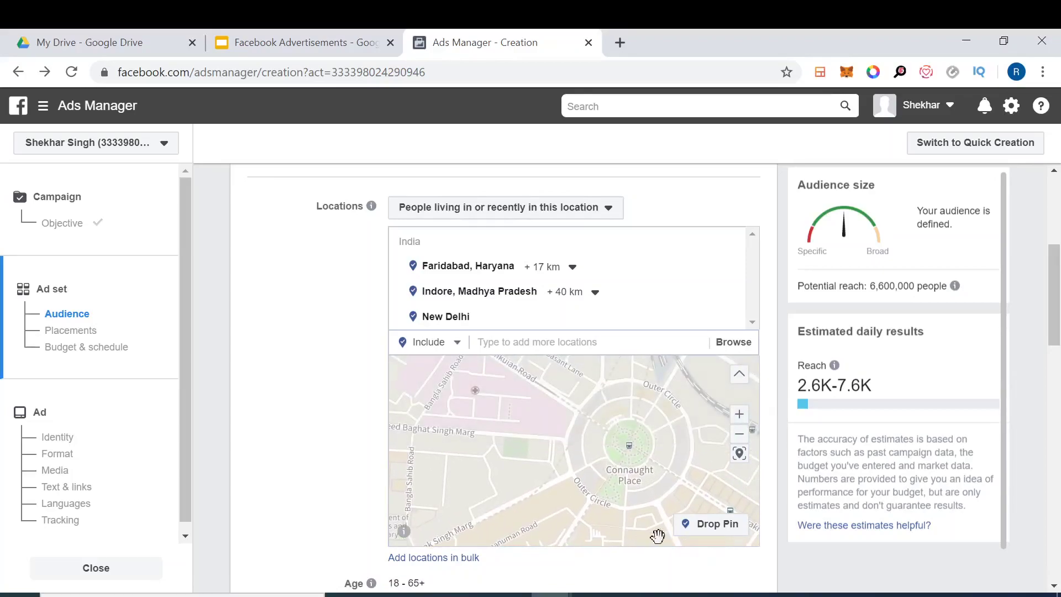
left_click(706, 525)
left_click(629, 441)
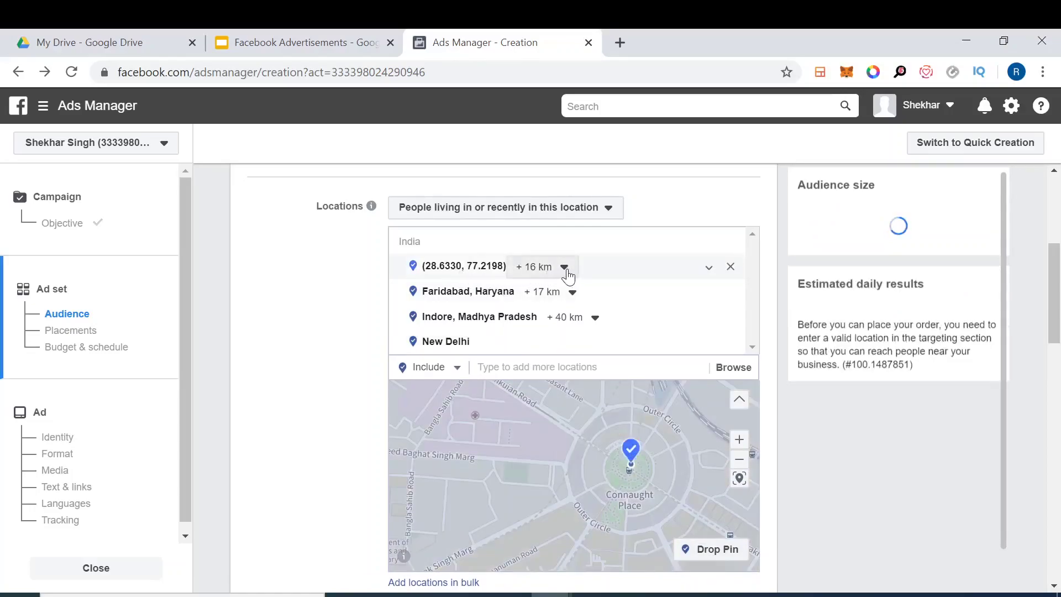
Step: Set the radius around the Connaught Place pin to 1 km
left_click(564, 268)
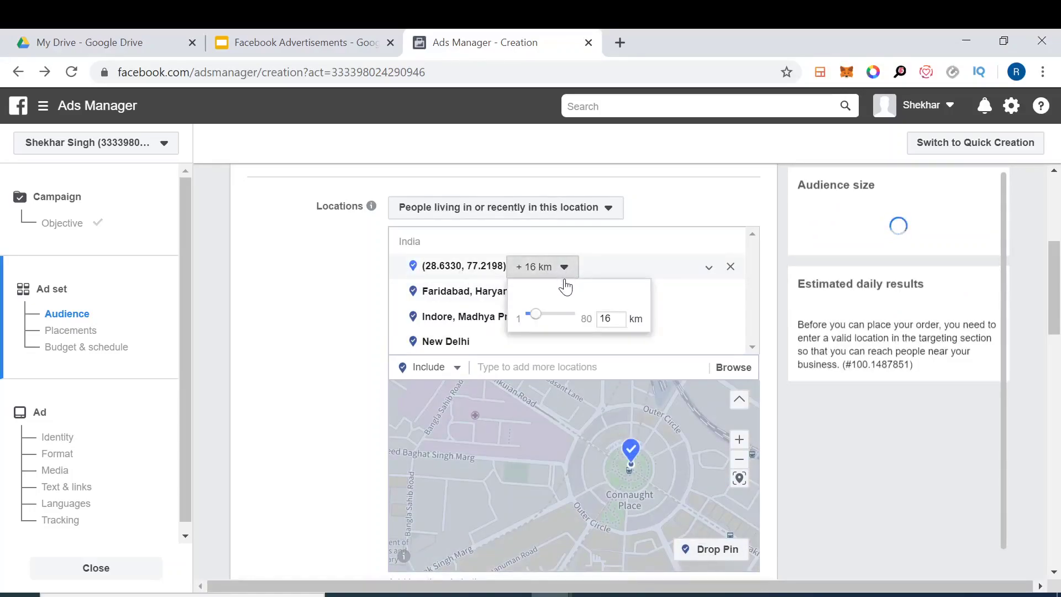
left_click_drag(533, 323, 521, 319)
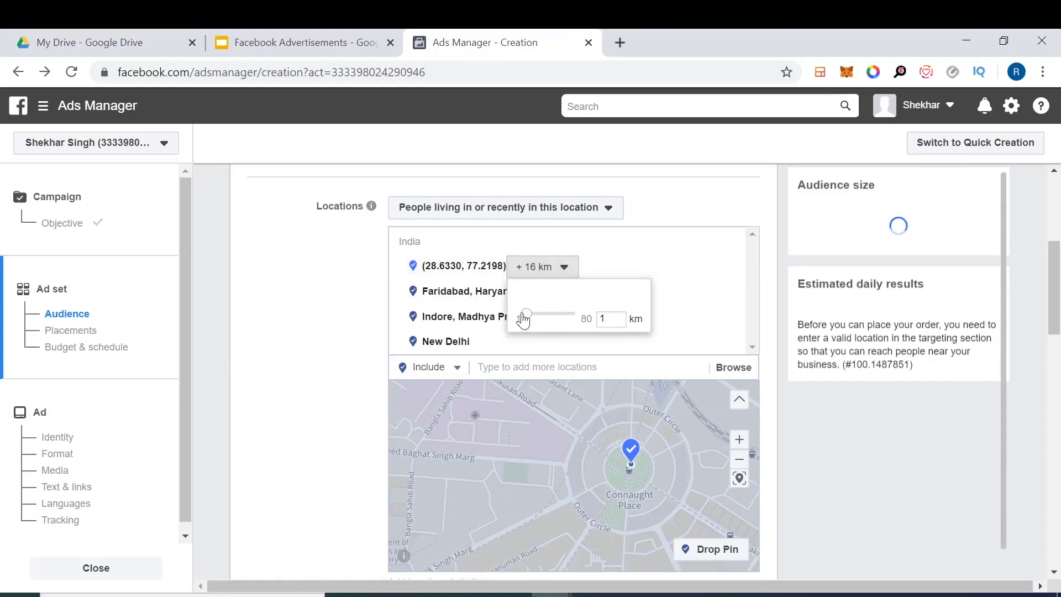
left_click(381, 324)
left_click(544, 267)
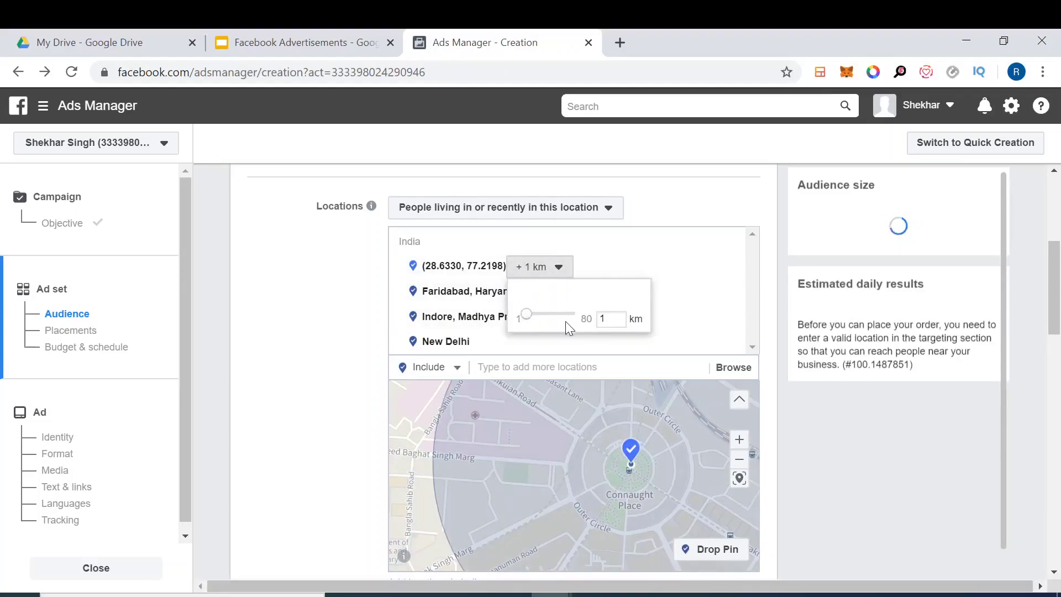
Step: Set the ad set audience's age range to 18 to 30
left_click(351, 357)
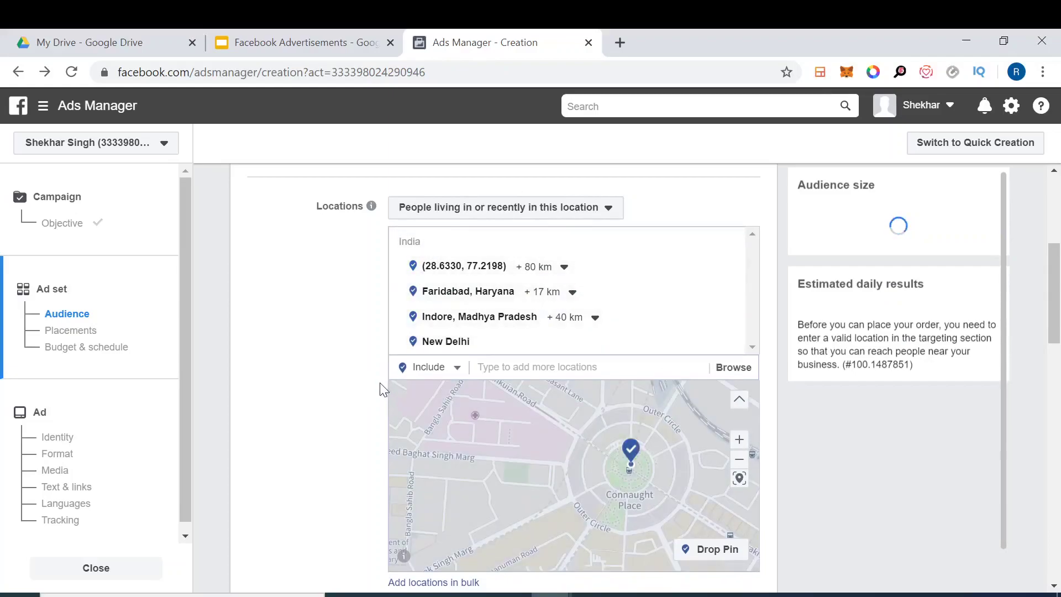
scroll(381, 389, "down", 5)
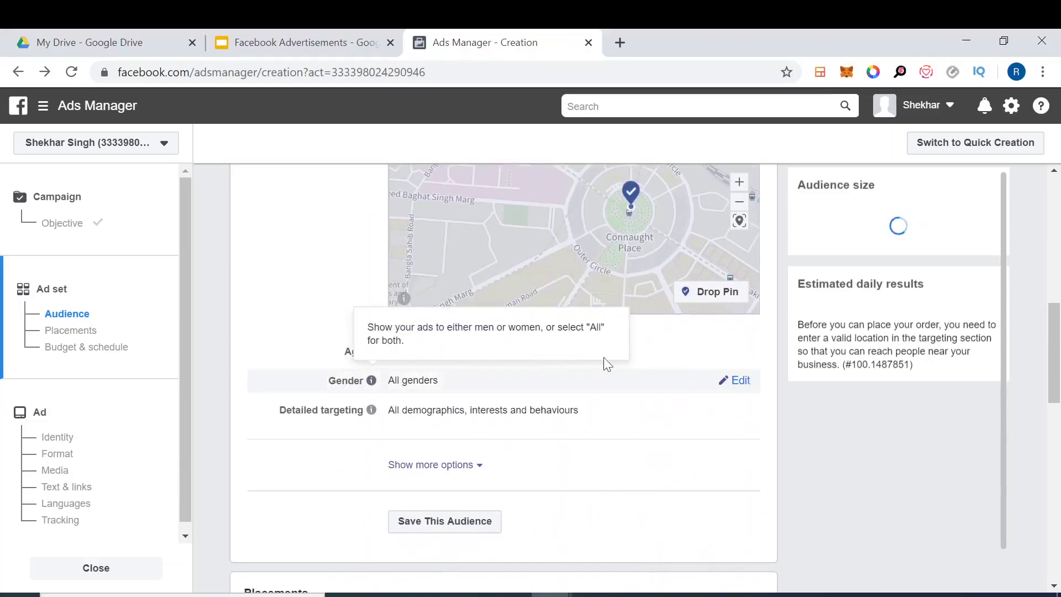
left_click(736, 352)
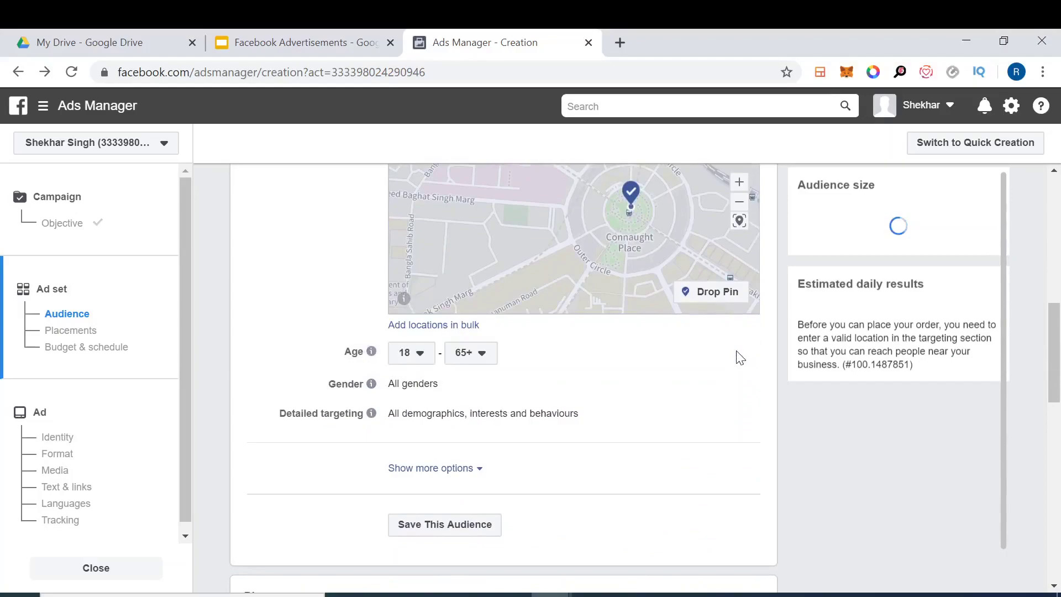
left_click(417, 353)
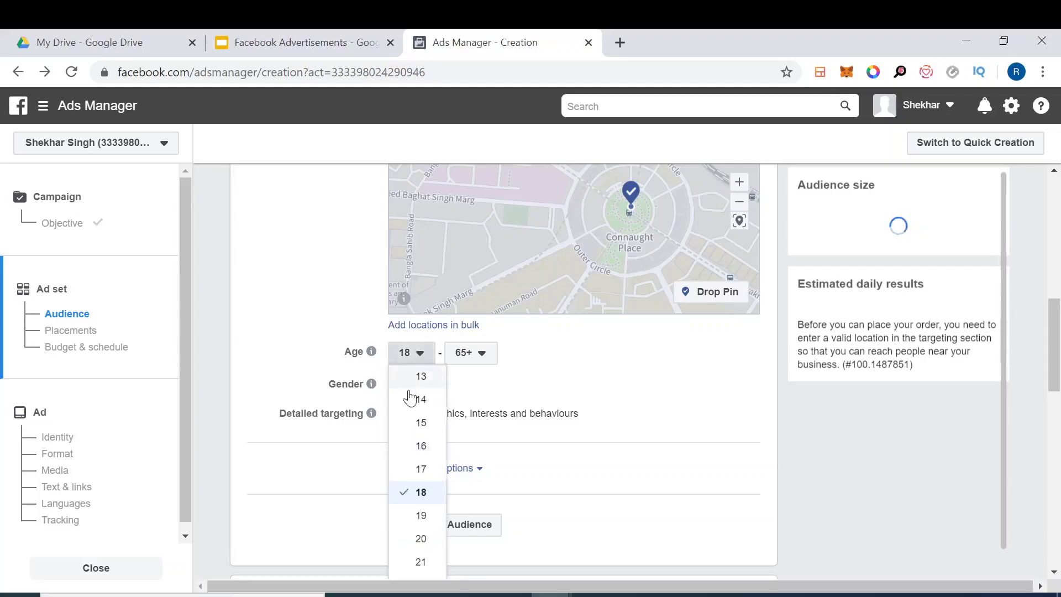
scroll(416, 492, "down", 1)
scroll(417, 501, "up", 2)
scroll(417, 492, "down", 2)
left_click(421, 424)
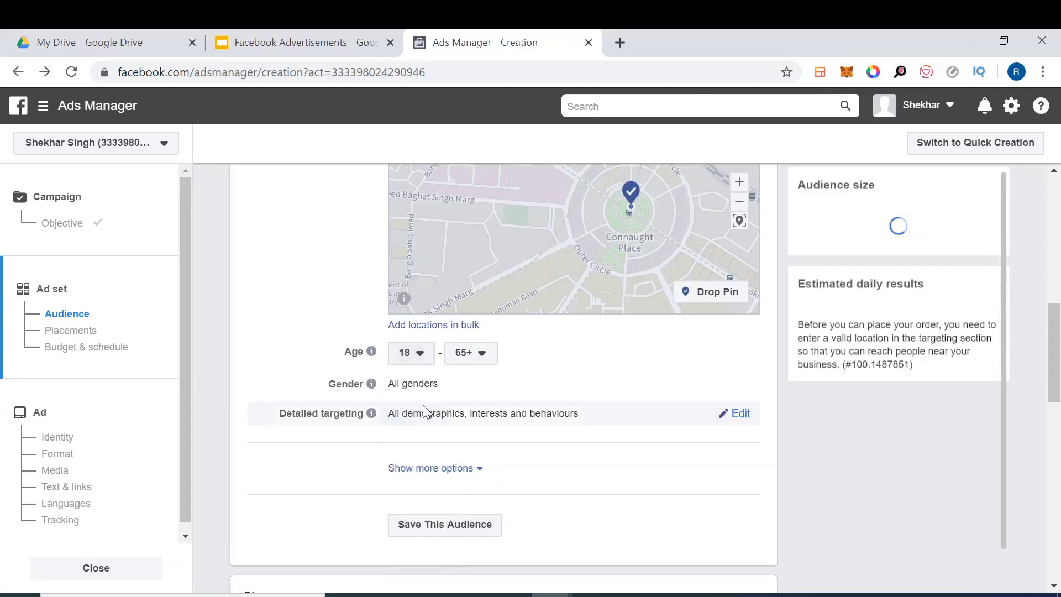
left_click(467, 353)
scroll(479, 496, "up", 9)
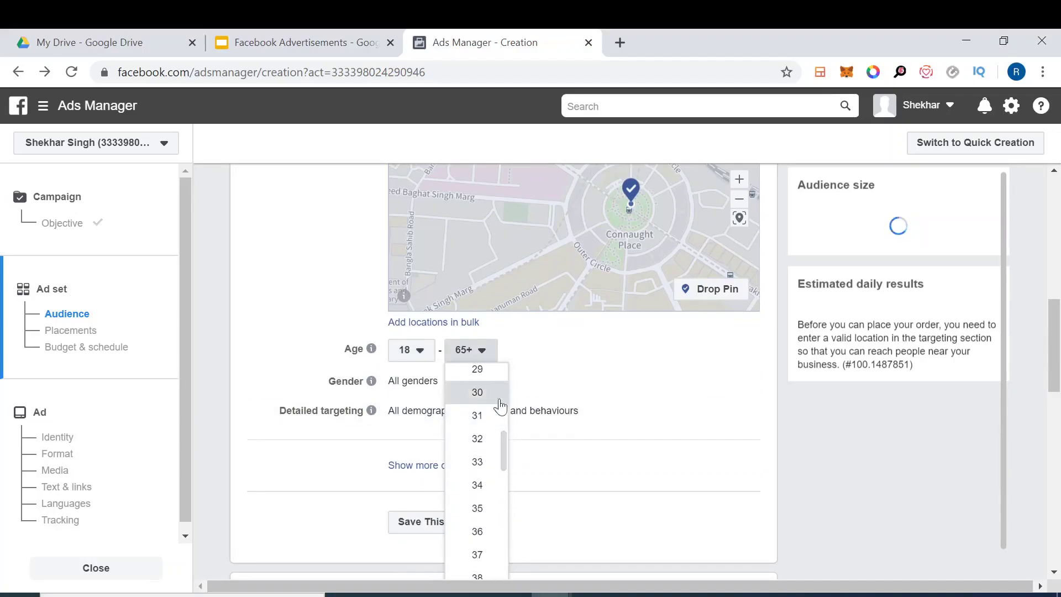
left_click(485, 393)
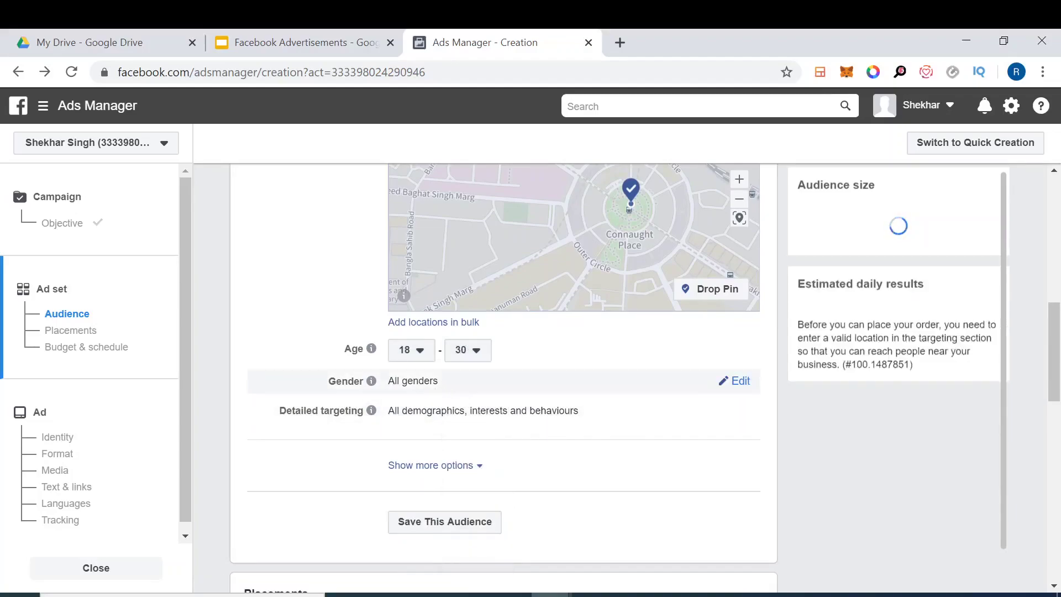
Step: Try the Men and Women options for the audience's gender, and set it back to All
left_click(739, 382)
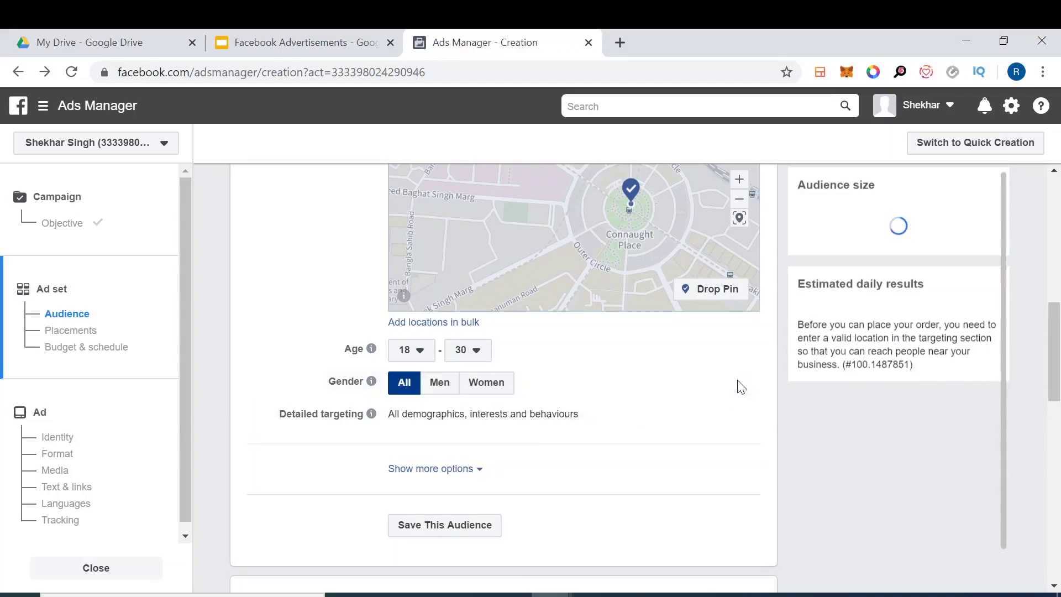
left_click(439, 396)
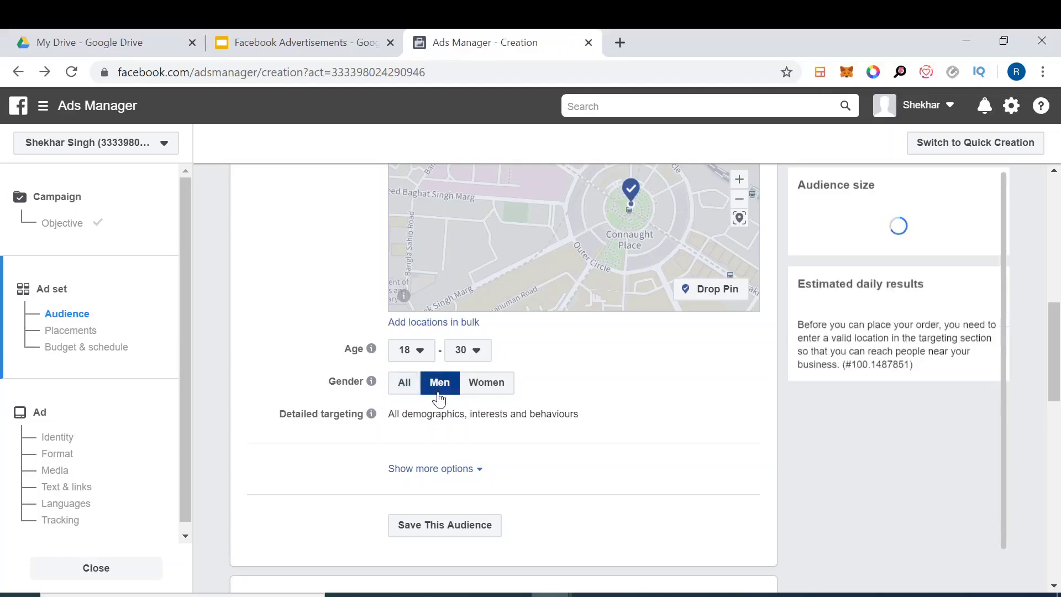
left_click(479, 387)
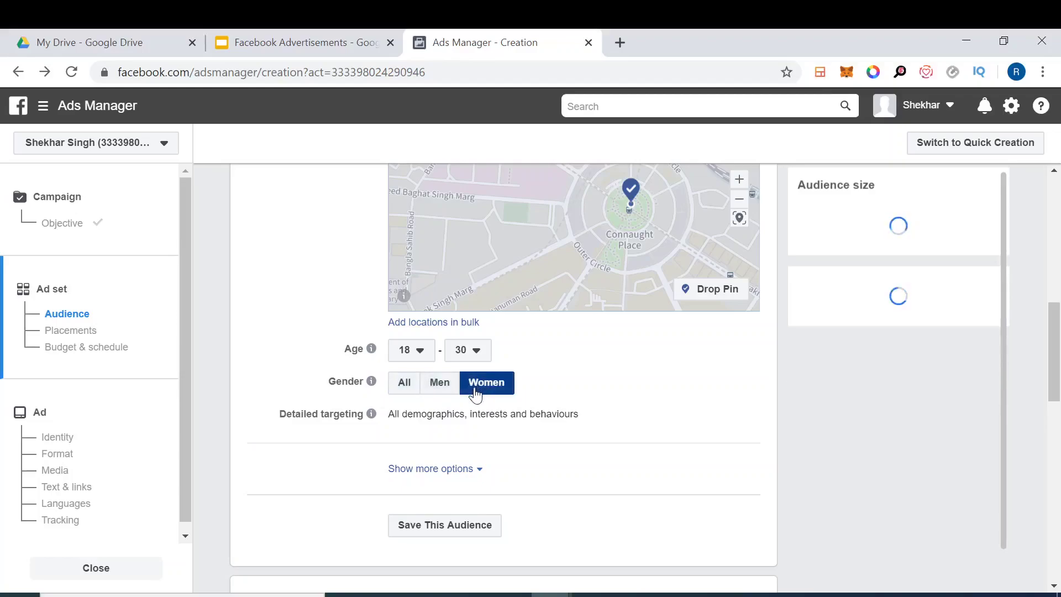
left_click(407, 386)
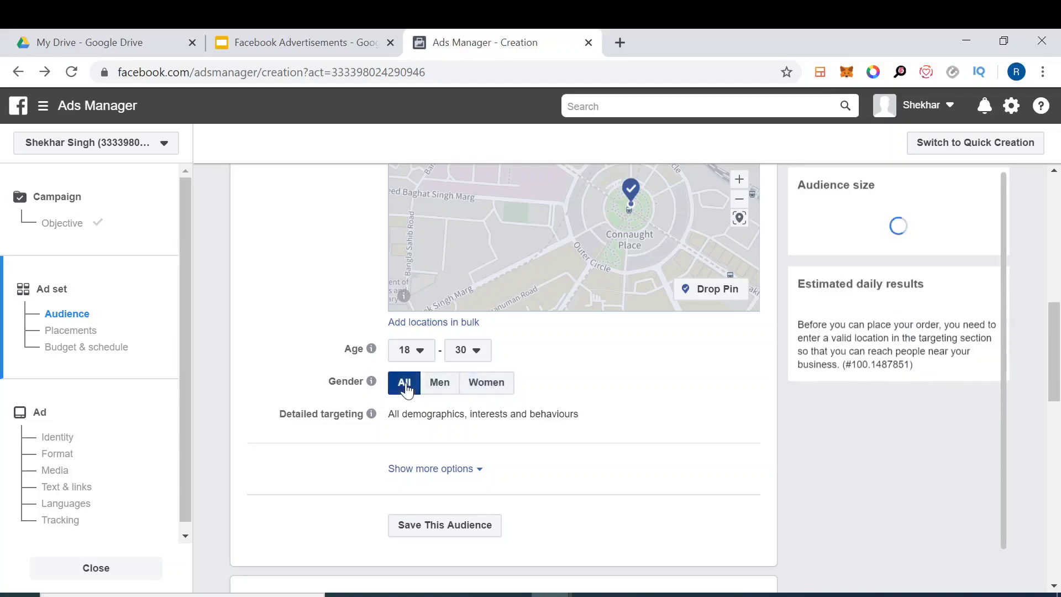
Step: Show the additional audience targeting options below detailed targeting
scroll(405, 381, "up", 5)
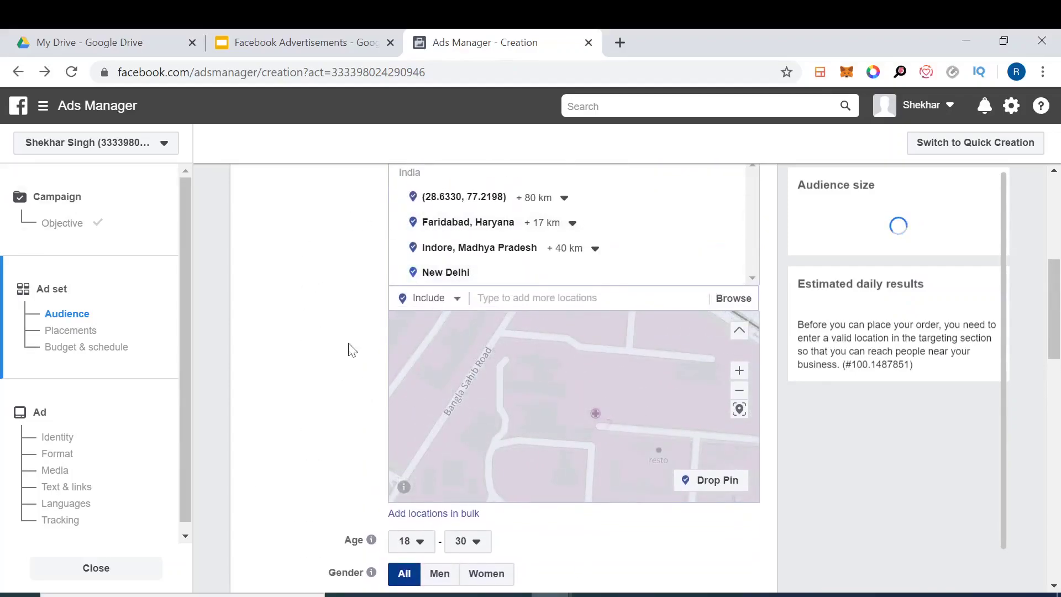
scroll(330, 407, "down", 5)
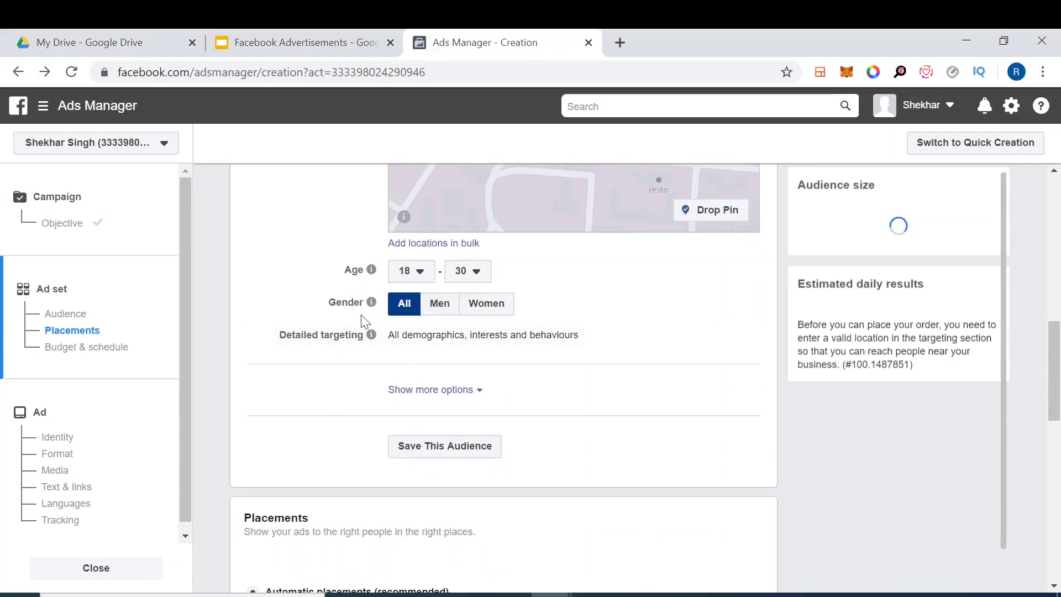
scroll(348, 230, "up", 7)
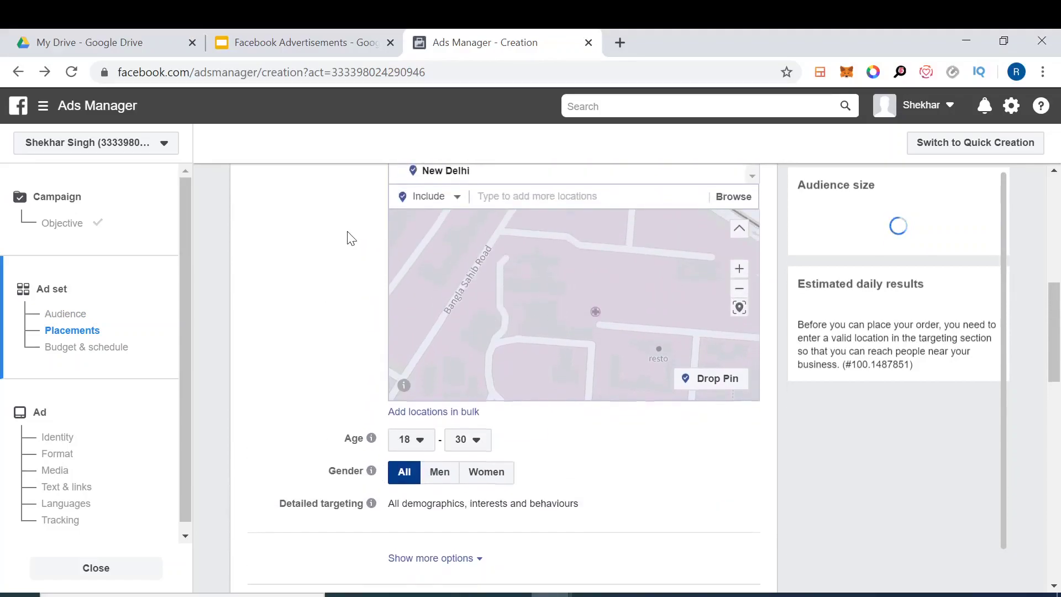
scroll(453, 347, "down", 6)
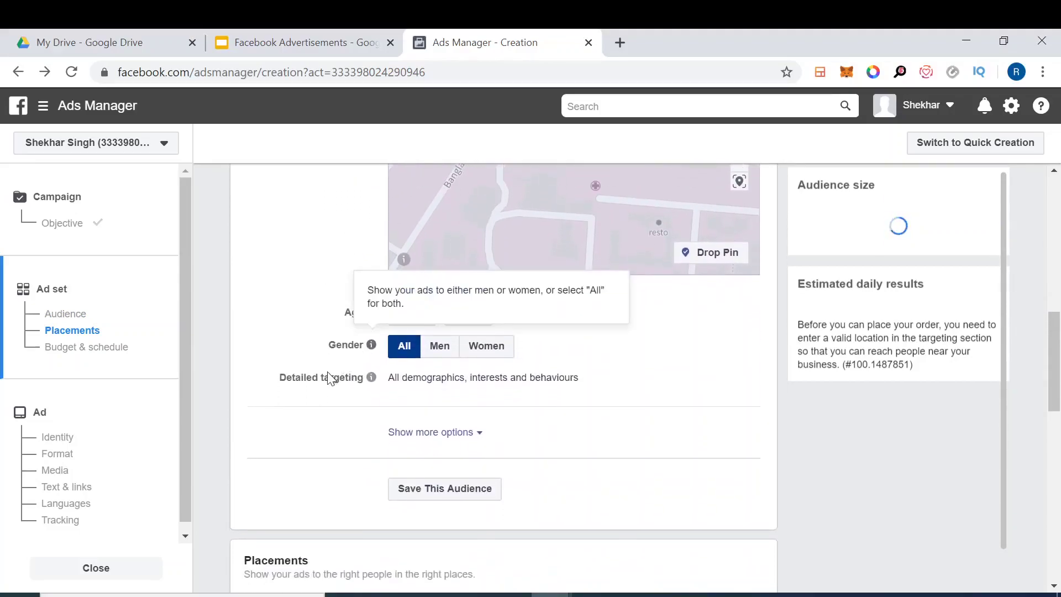
scroll(325, 345, "down", 1)
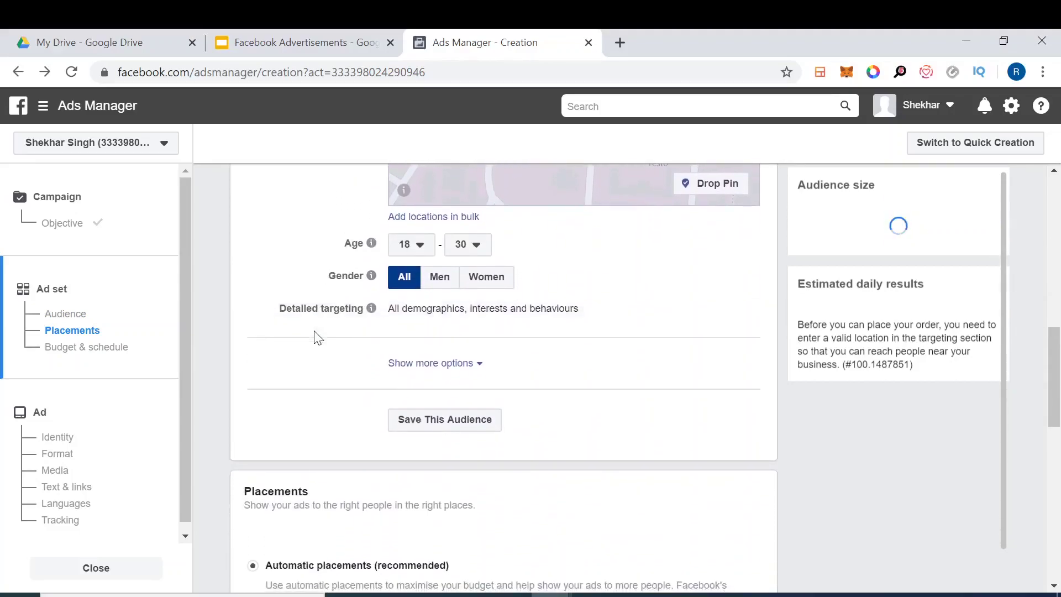
scroll(317, 337, "down", 1)
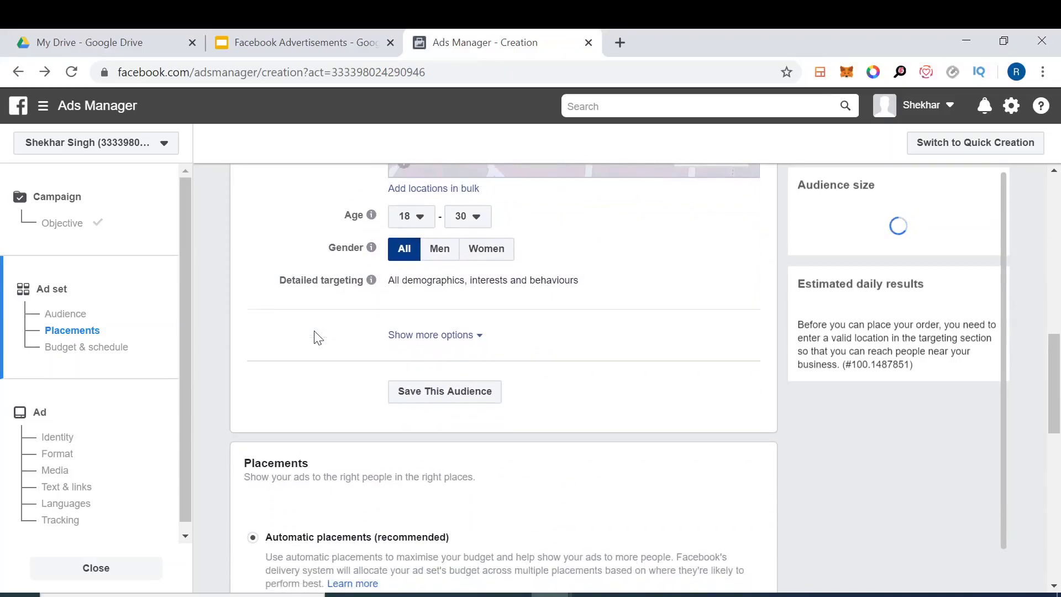
left_click(433, 338)
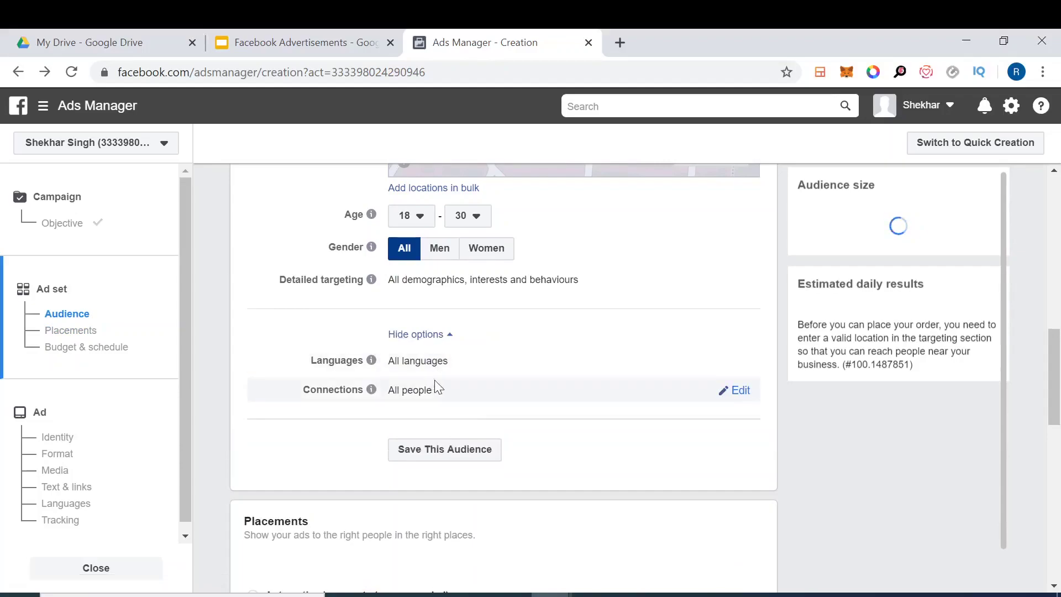
Step: Add Hindi, English (All) and Urdu as the audience's languages
left_click(734, 360)
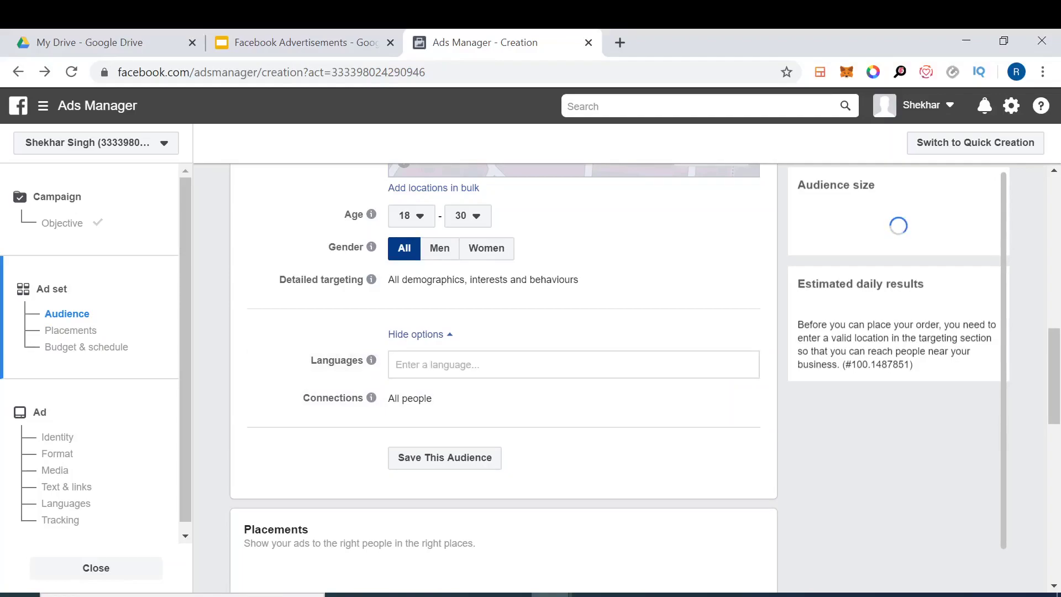
left_click(558, 362)
type("Hindi")
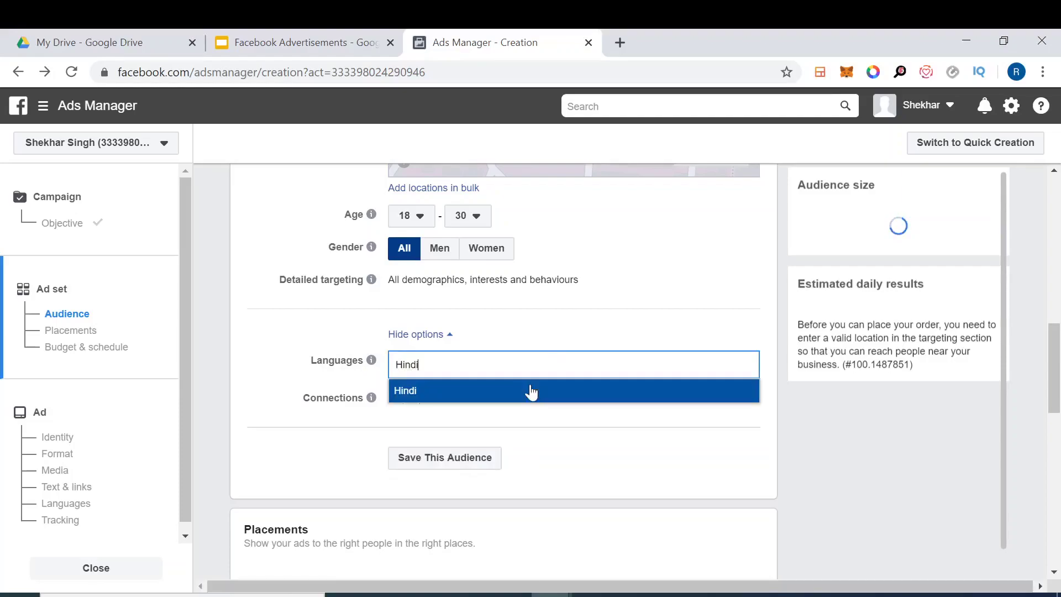
left_click(531, 391)
type("E")
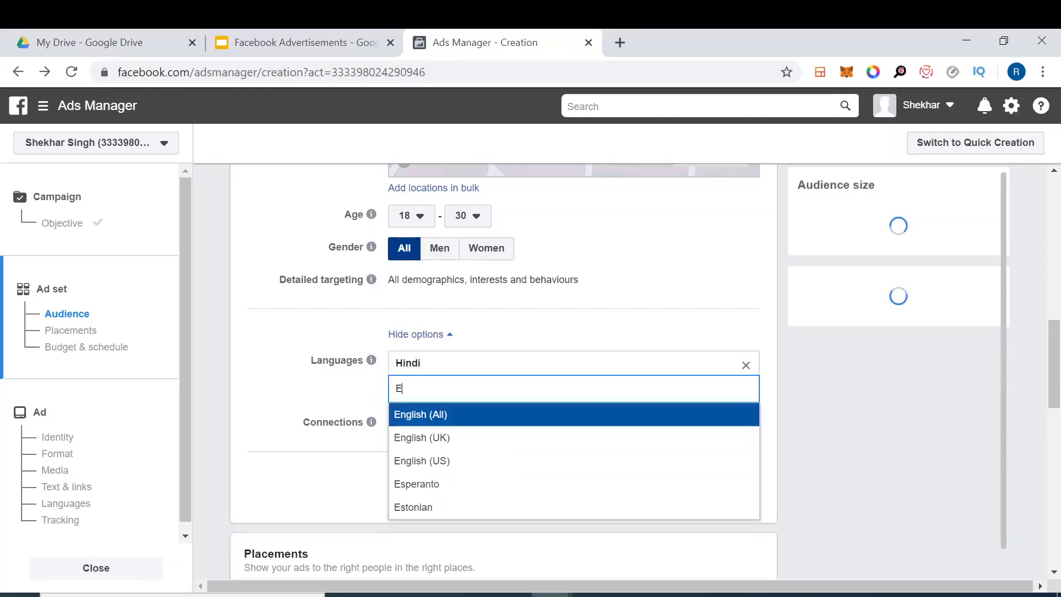
type("nglish")
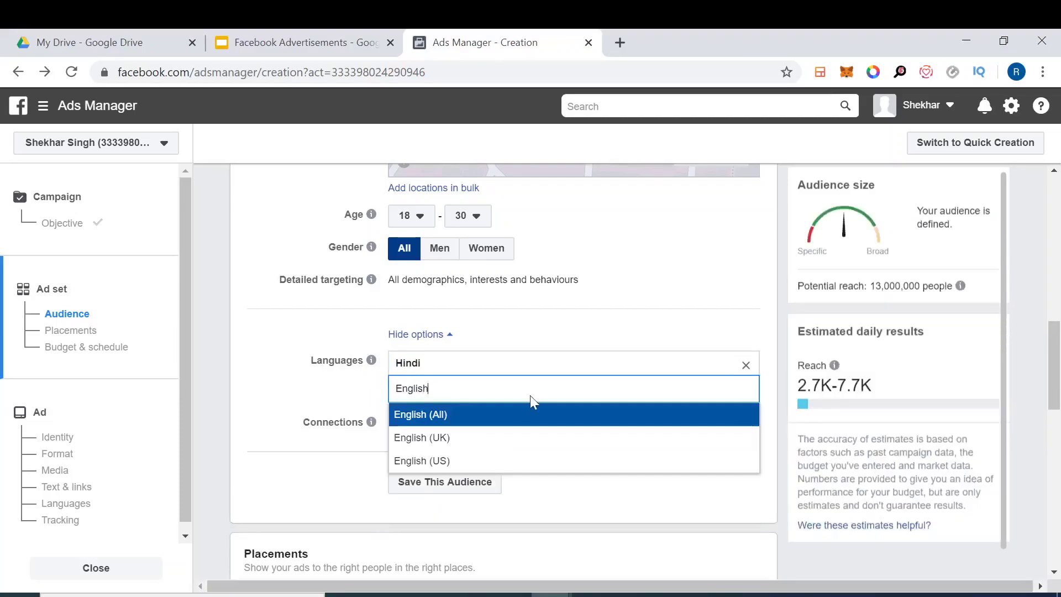
left_click(528, 416)
type("Ur")
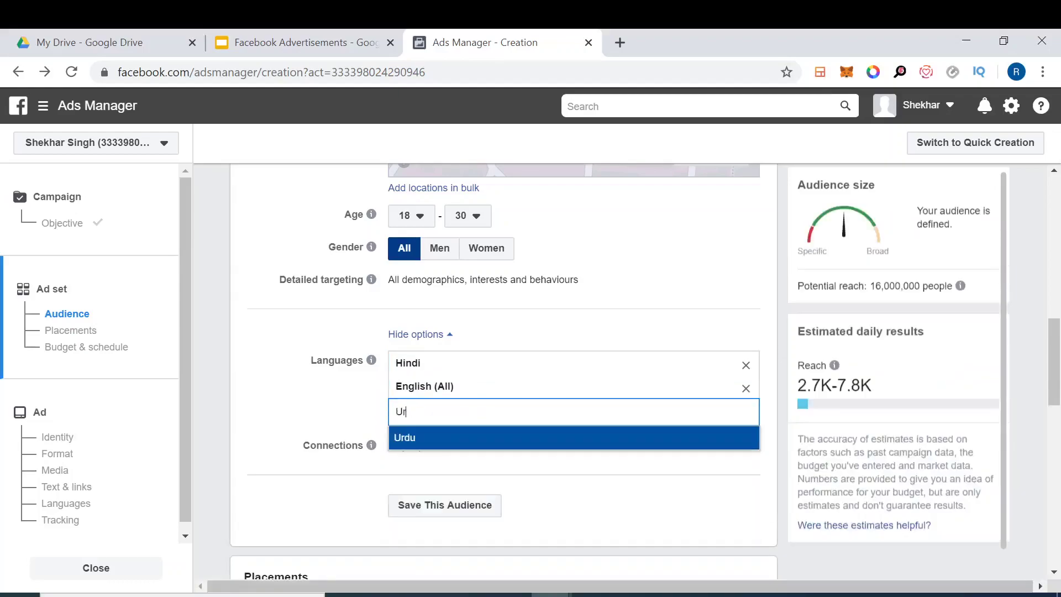
type("du")
left_click(537, 438)
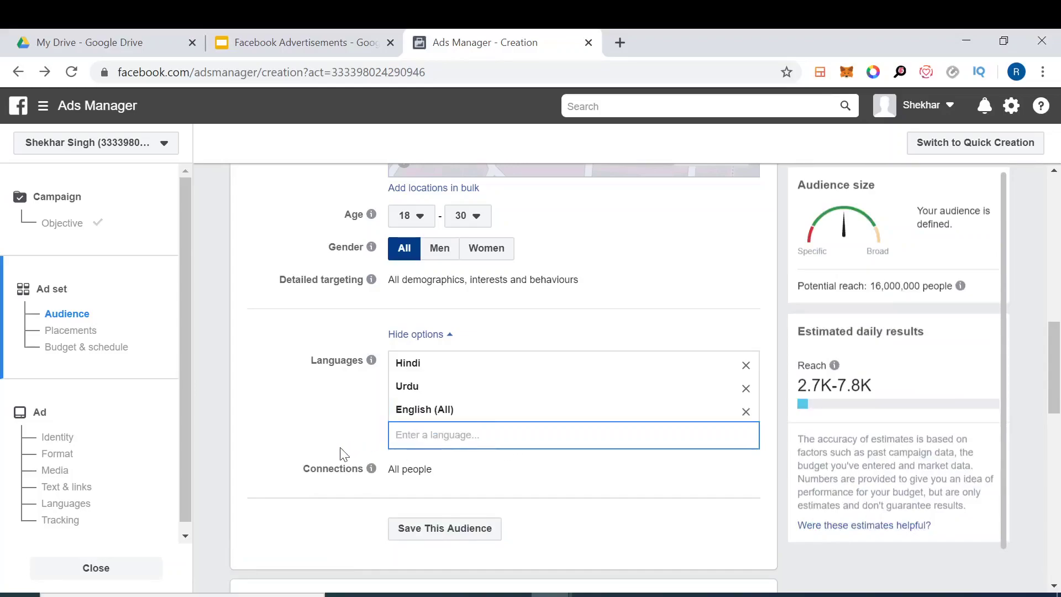
Step: Remove Hindi, Urdu and English (All) from the audience's languages
scroll(343, 449, "down", 2)
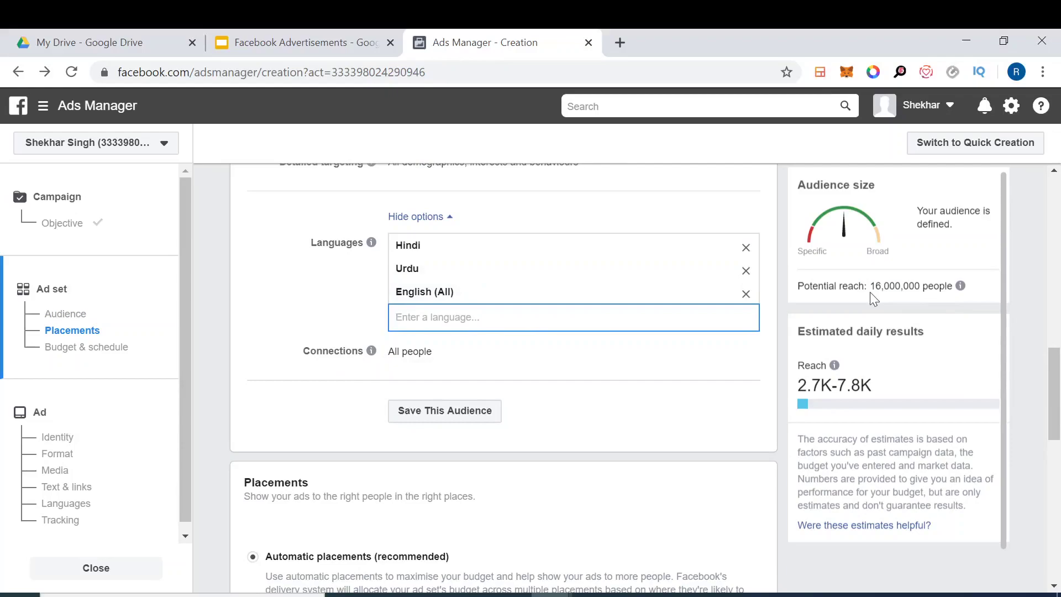
left_click(746, 249)
left_click(746, 248)
left_click(746, 248)
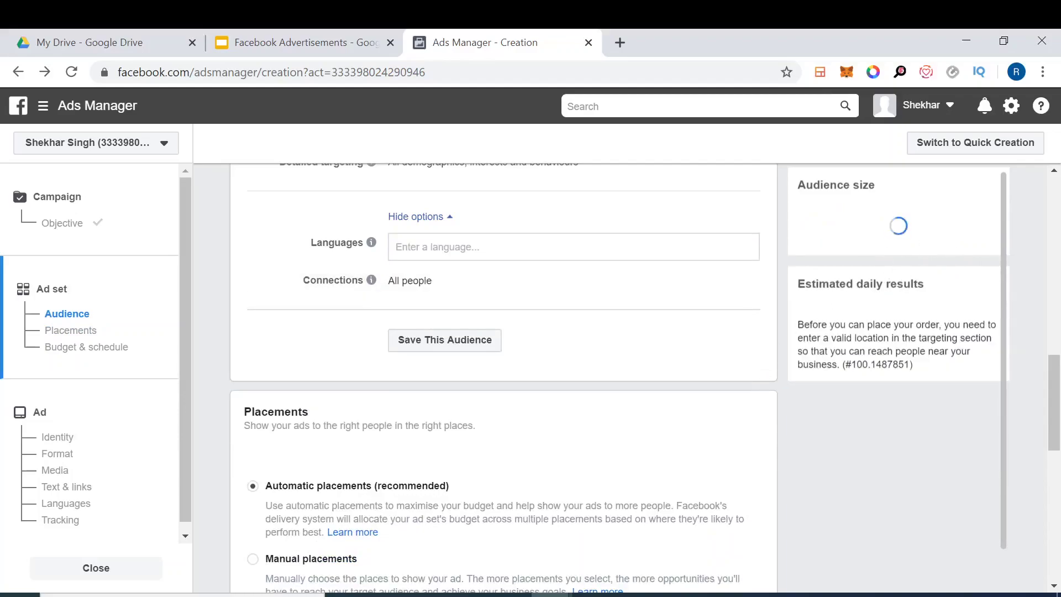
Step: Edit the audience's connections, review the available connection types, and choose Advanced combinations
scroll(503, 376, "down", 1)
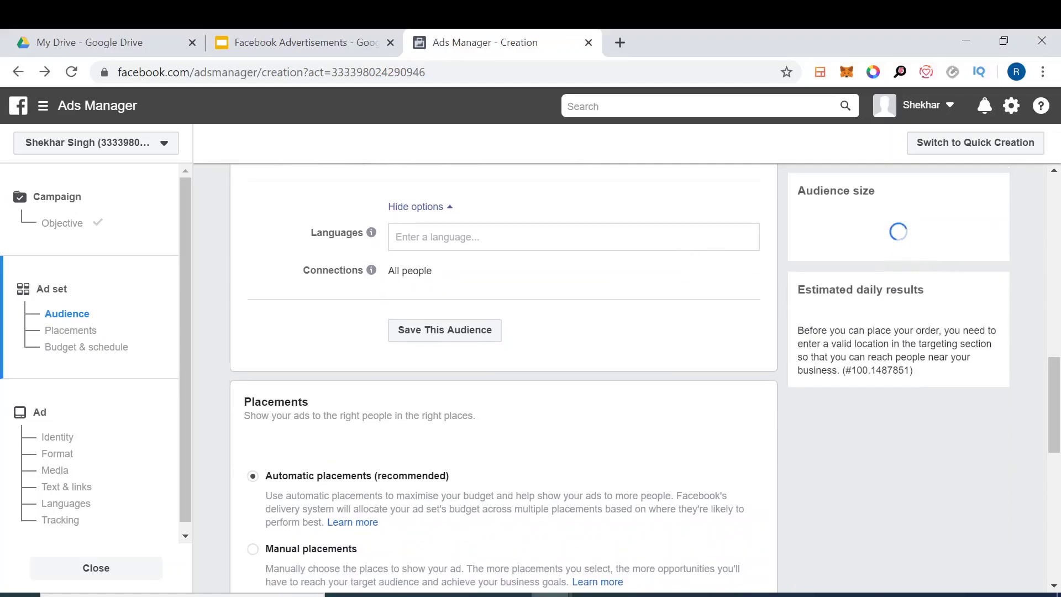
scroll(673, 260, "up", 1)
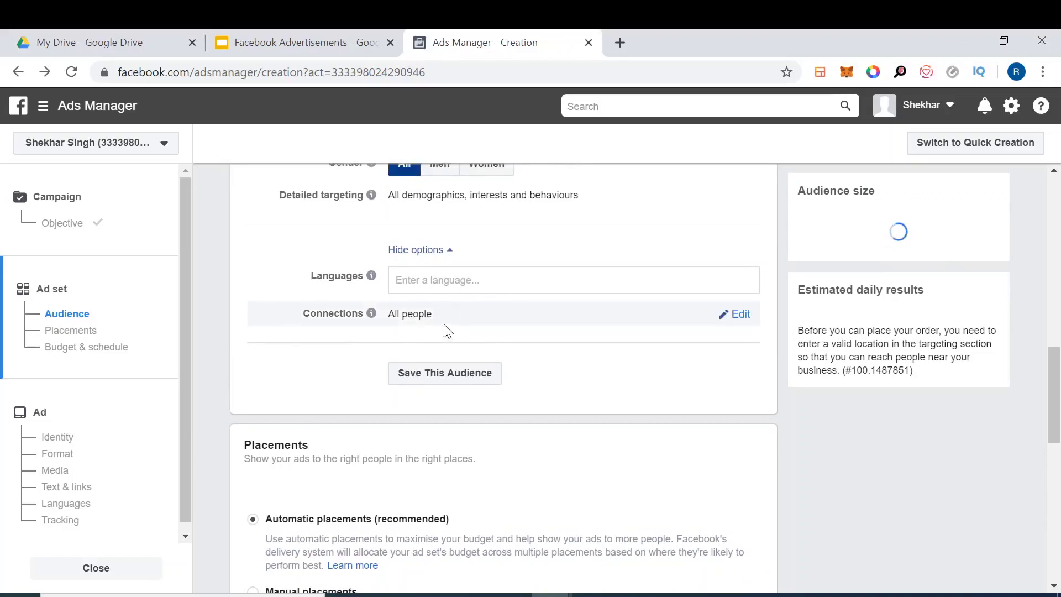
left_click(739, 314)
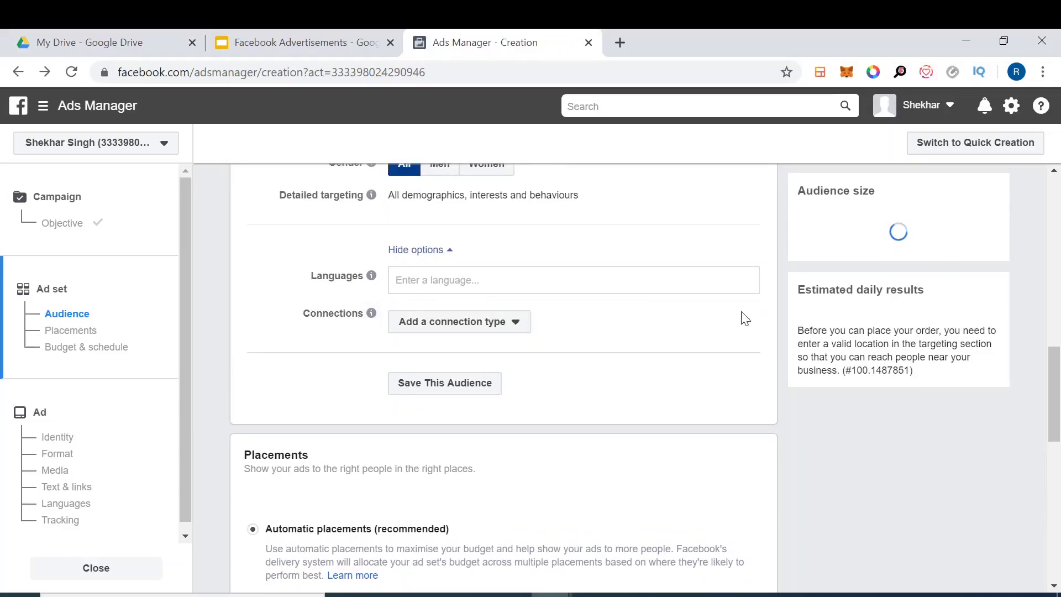
left_click(440, 329)
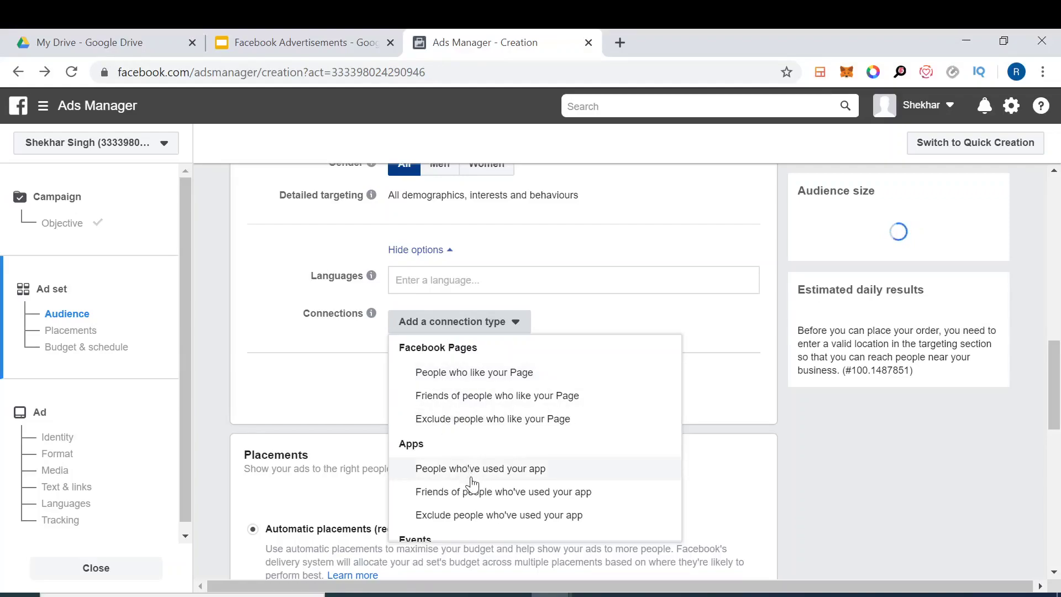
scroll(471, 475, "down", 1)
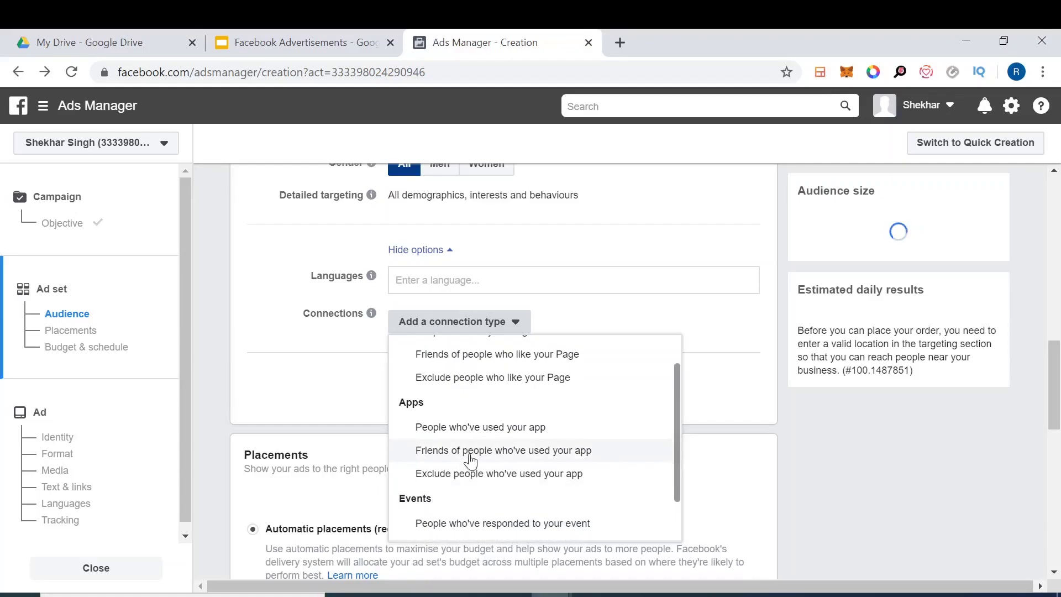
scroll(470, 458, "down", 2)
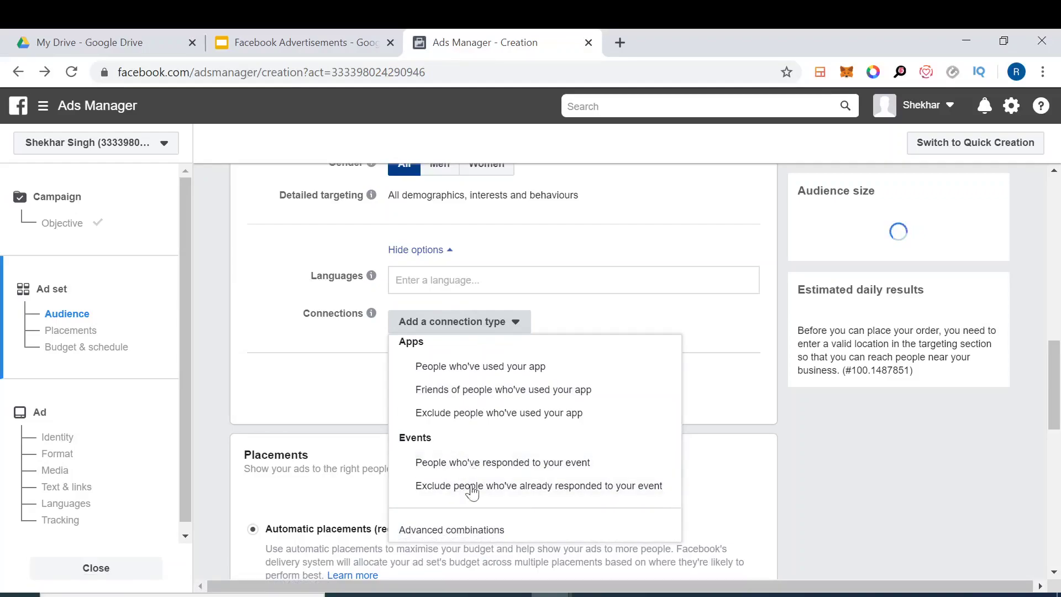
left_click(481, 531)
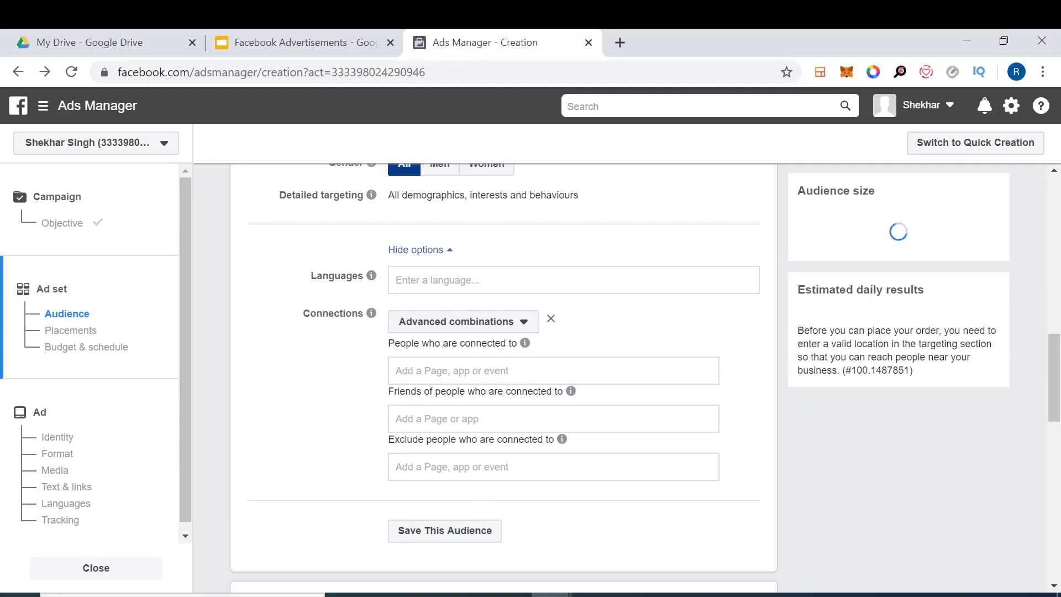
Step: Search for "microsoft" and "demo" under people who are connected to a Page, app or event, and clear the search
left_click(470, 370)
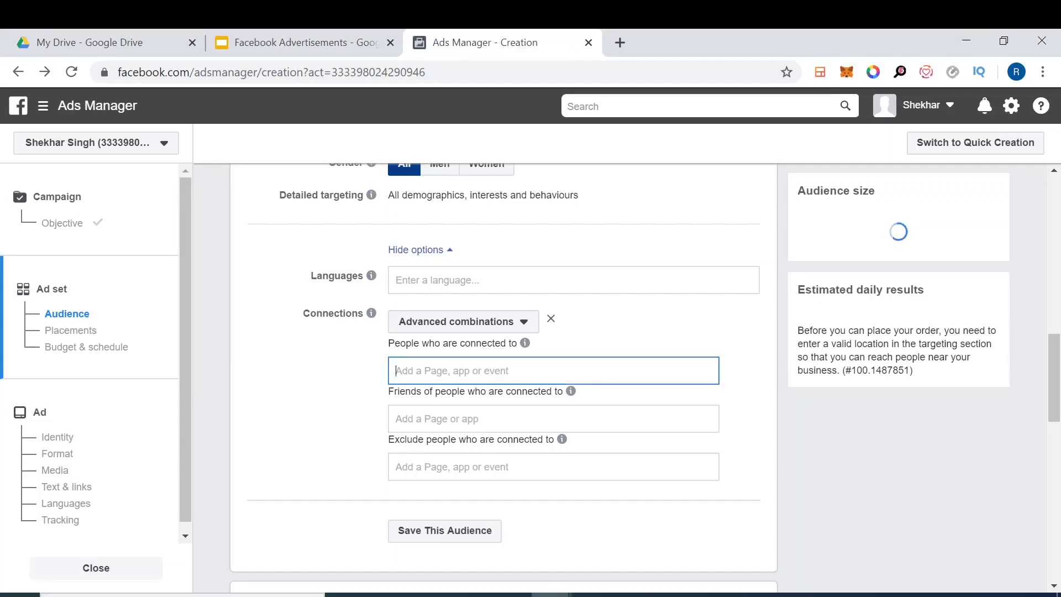
type("ml")
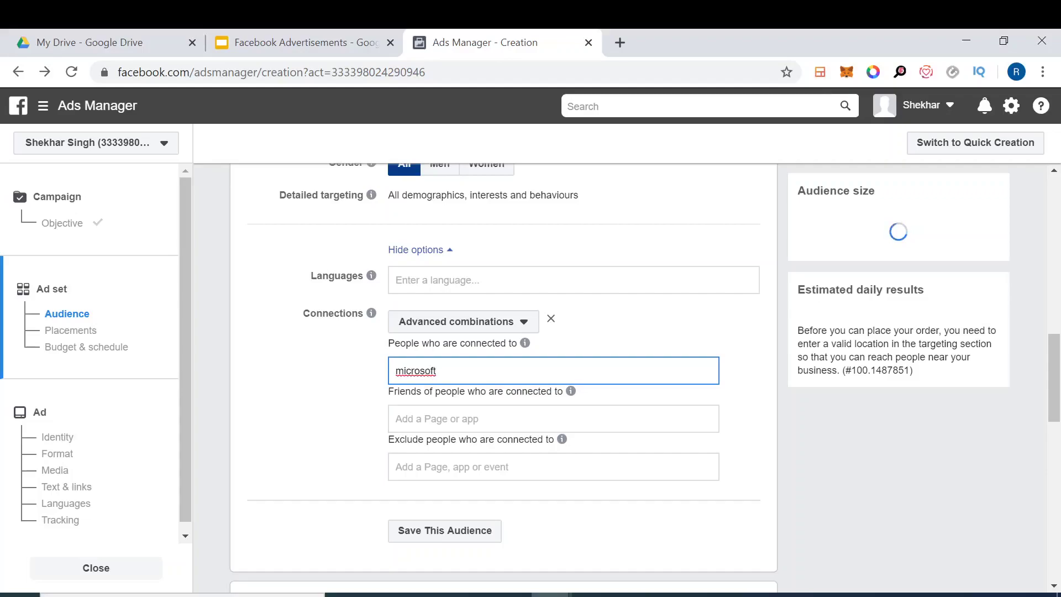
key("ctrl+a")
type("d")
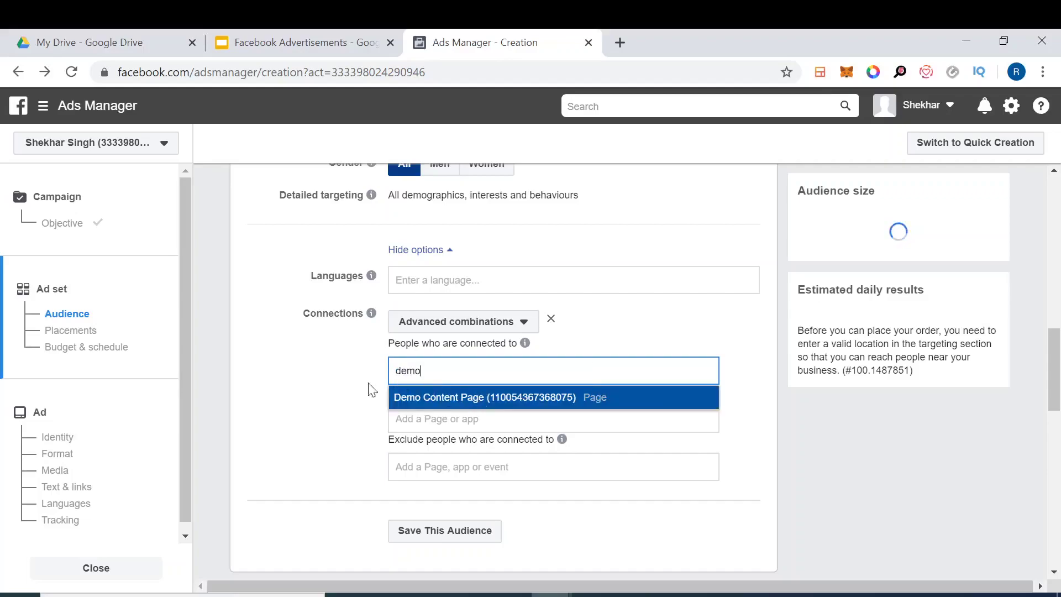
key("ctrl+a")
key("BackSpace")
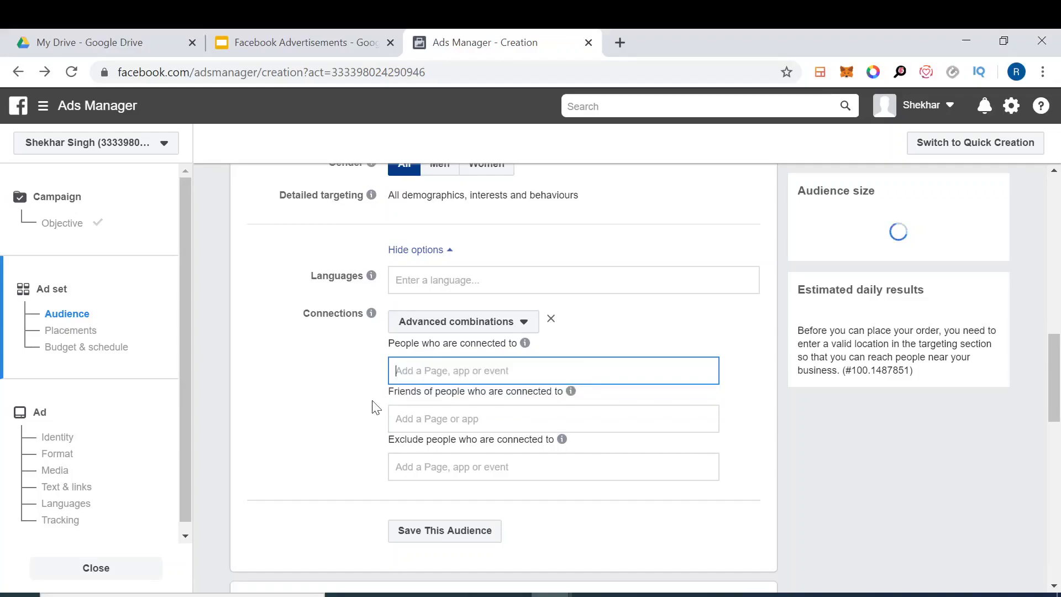
Step: Remove the Advanced combinations connection type and view the explanation for Connections
left_click(551, 319)
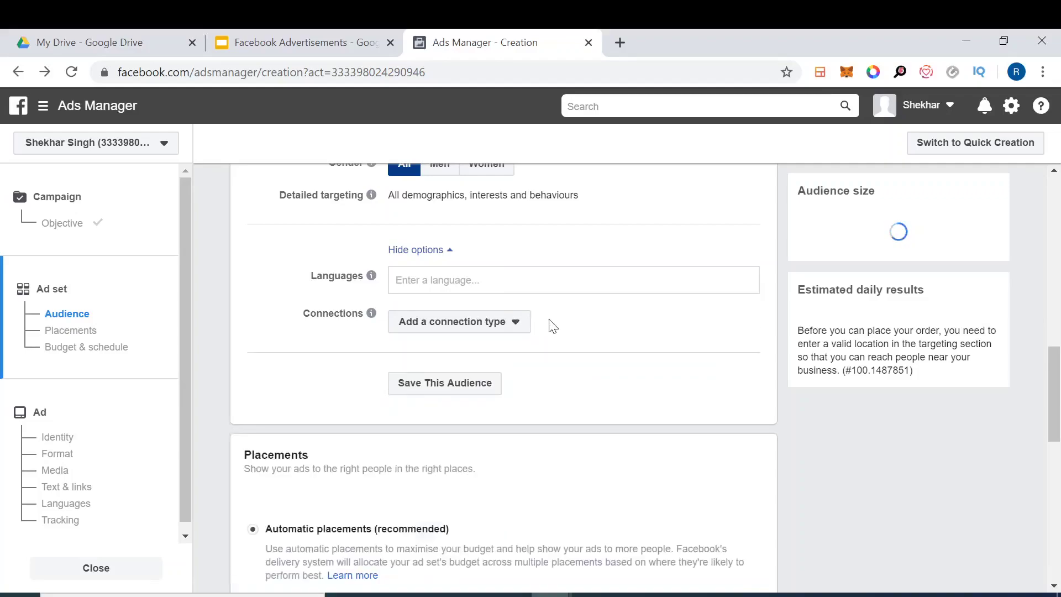
left_click(573, 280)
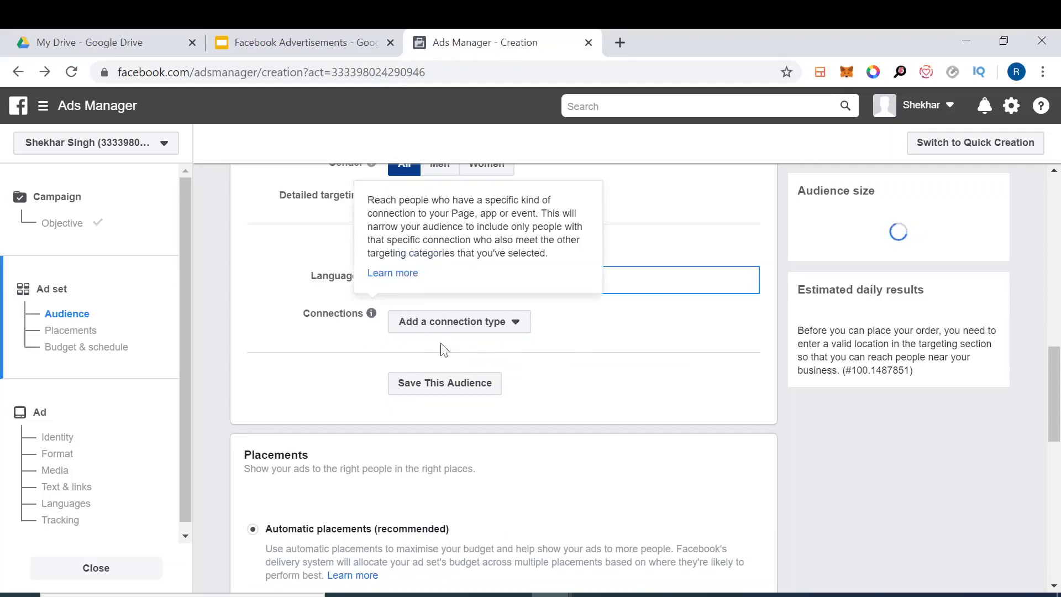
mouse_move(358, 312)
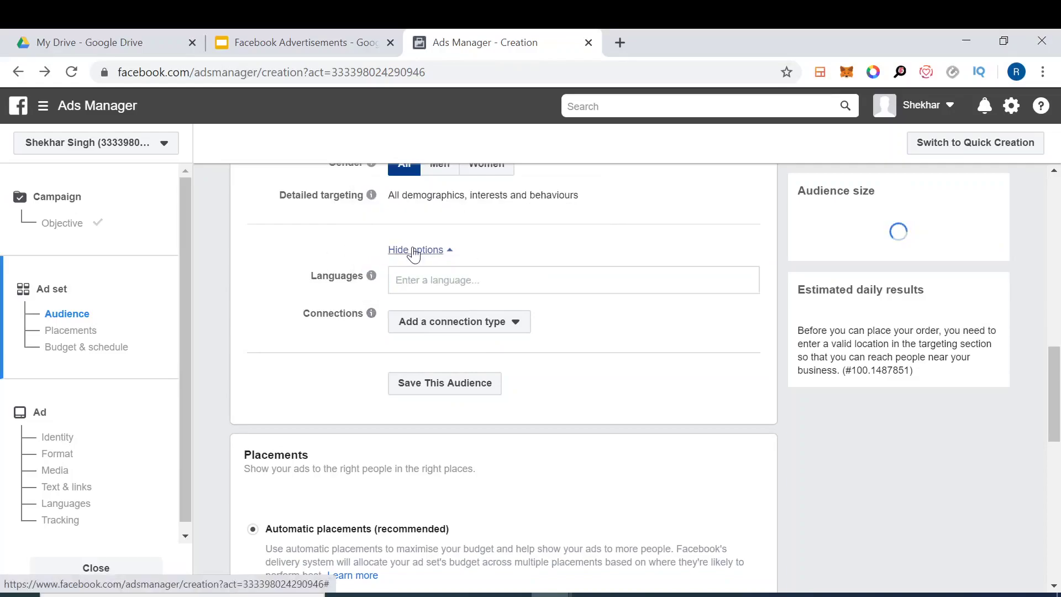
Step: Collapse the extra audience options and view the audience-saving summary without saving the audience
left_click(417, 252)
left_click(438, 319)
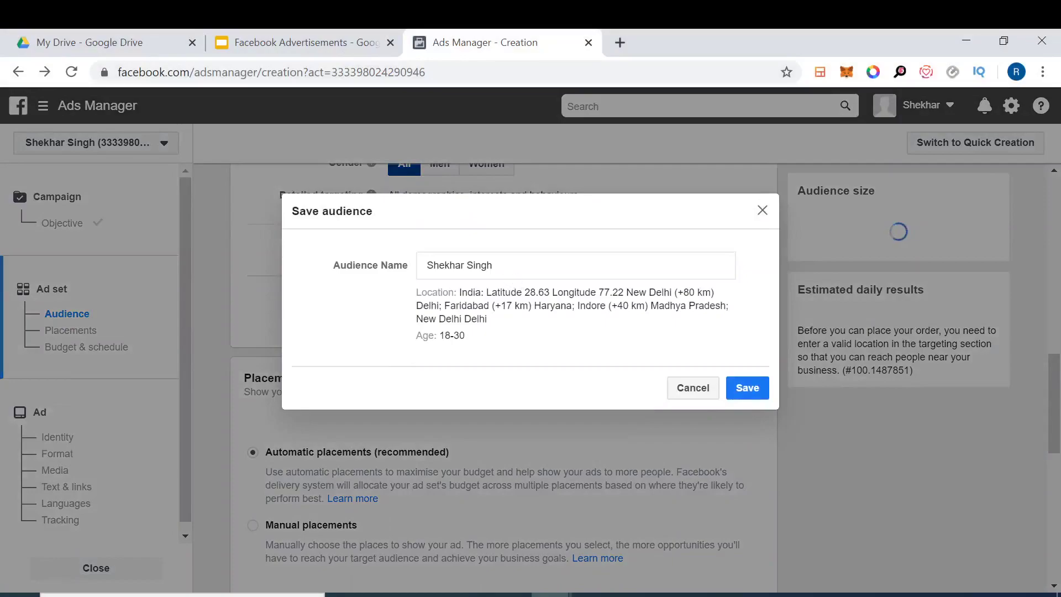
left_click(693, 388)
Step: Switch the ad set from automatic to manual placements and view the asset customisation explanation
scroll(443, 356, "down", 4)
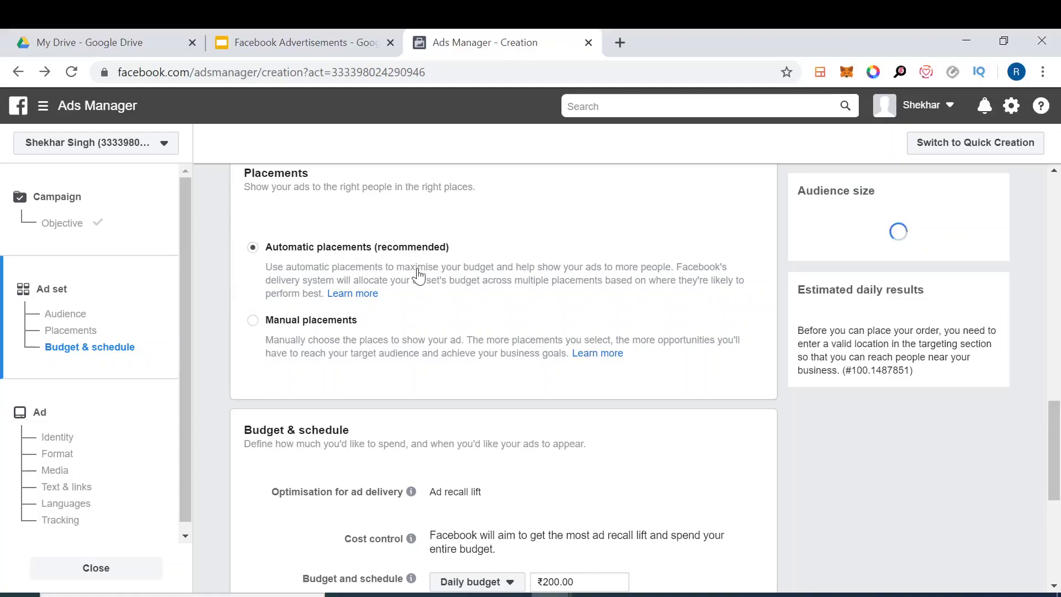
left_click(254, 321)
scroll(255, 327, "down", 3)
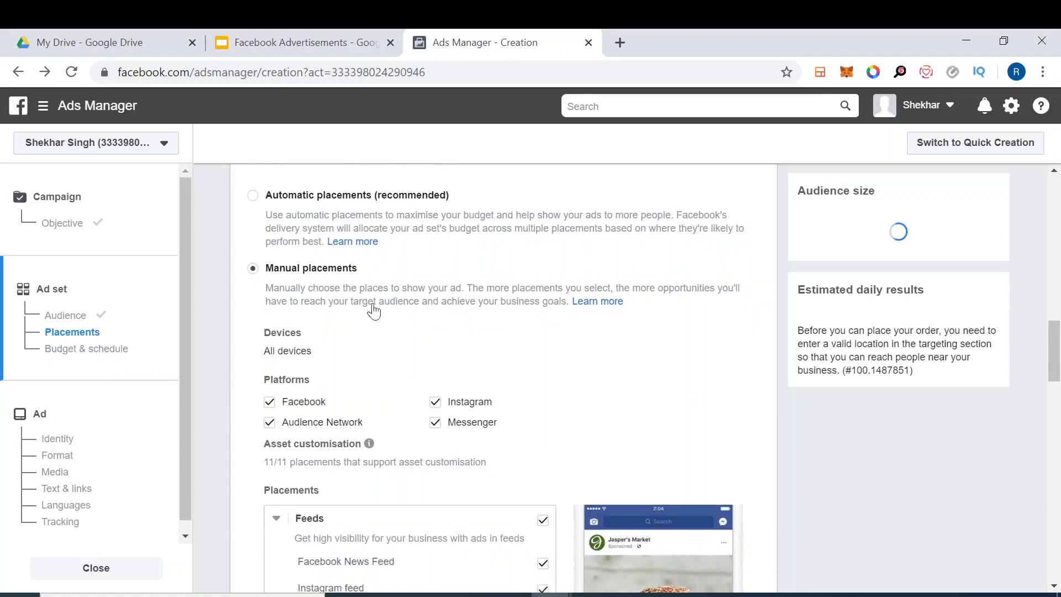
scroll(399, 302, "down", 1)
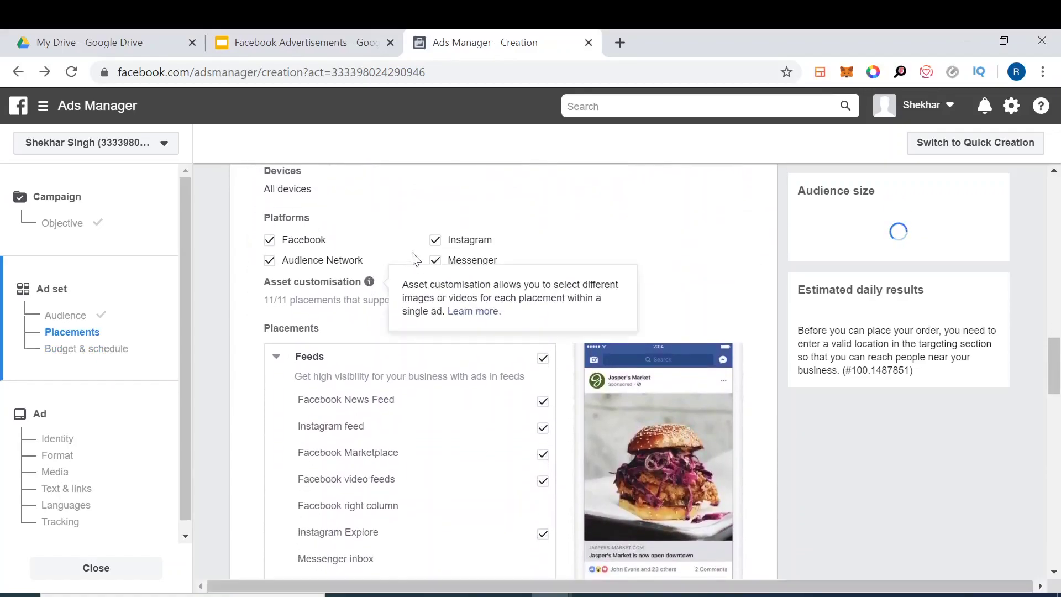
Step: Limit the placement platforms to Instagram by deselecting Facebook, Messenger and Audience Network, and reselect all three
left_click(270, 240)
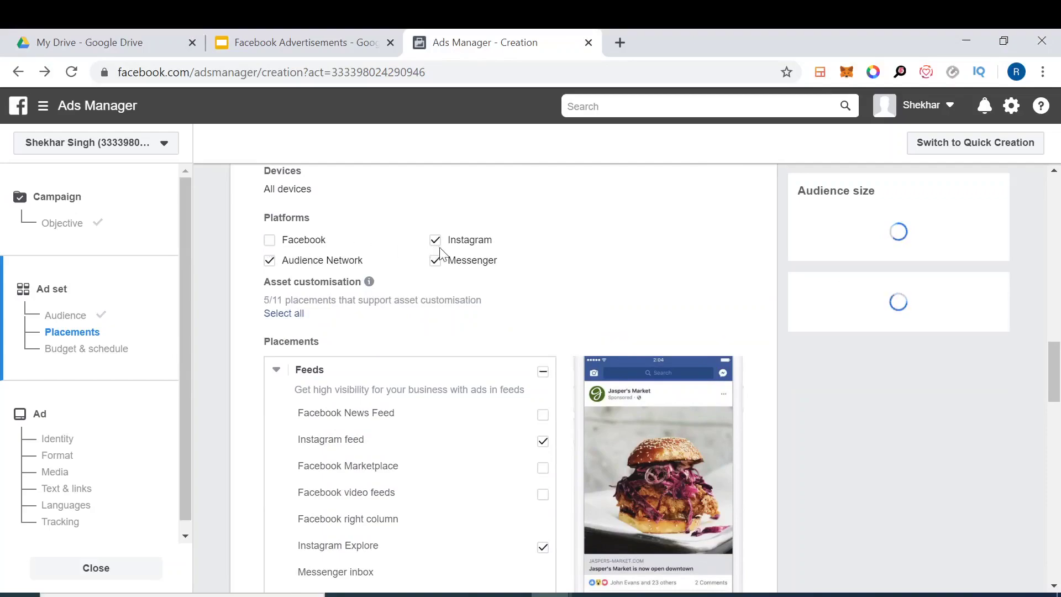
left_click(440, 266)
left_click(270, 260)
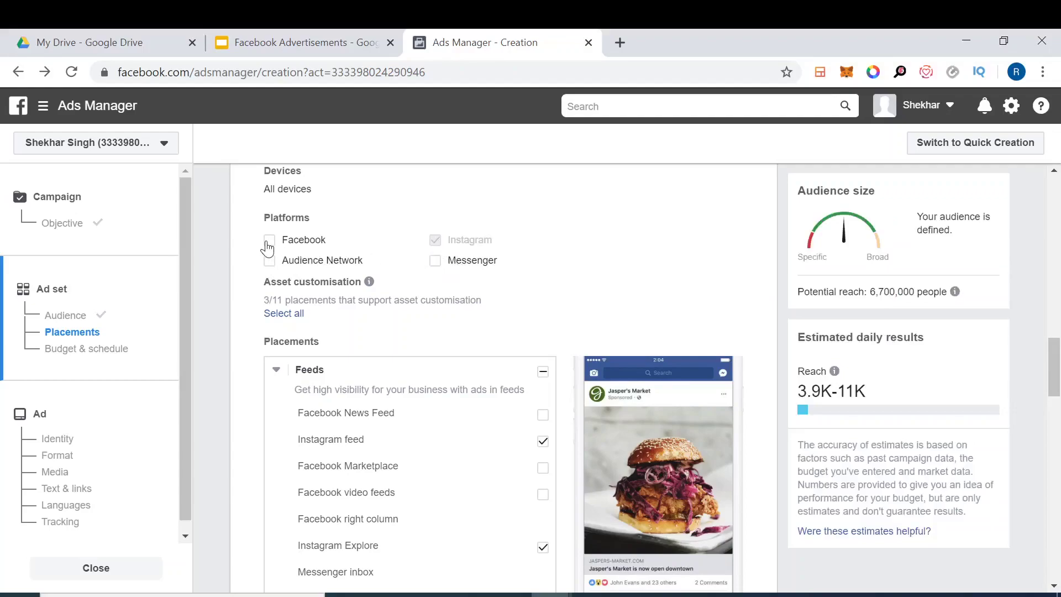
left_click(269, 243)
left_click(431, 266)
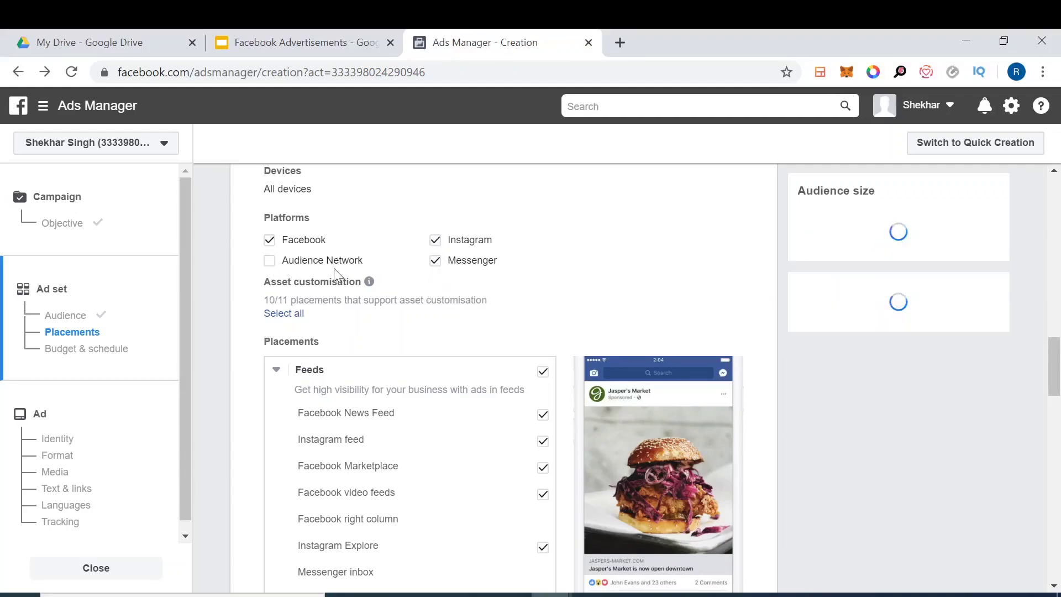
left_click(269, 267)
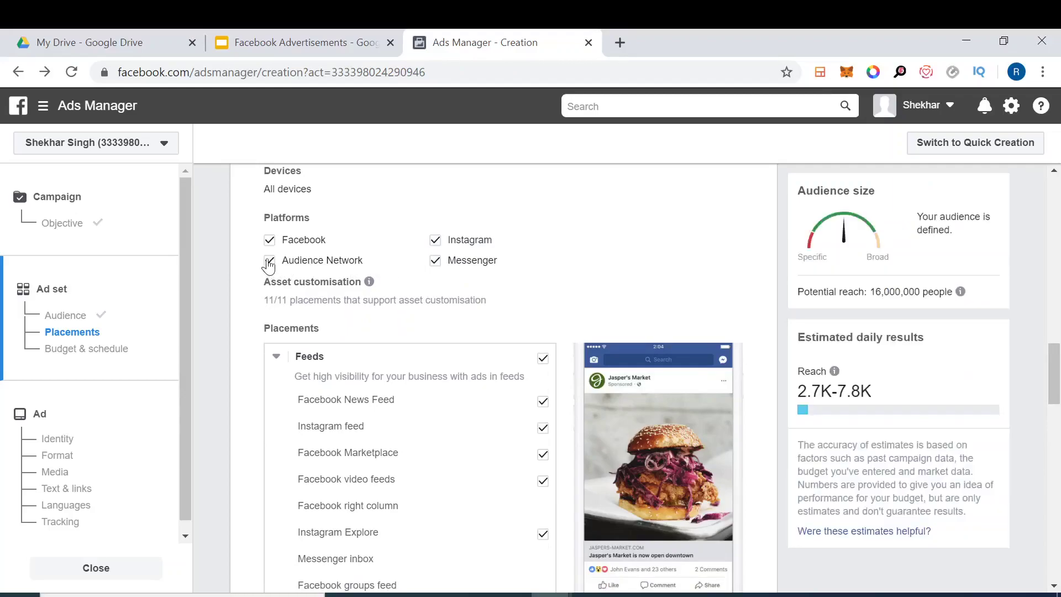
Step: Exclude the whole Stories group, covering Facebook, Instagram and Messenger Stories, from the ad placements
scroll(301, 346, "down", 1)
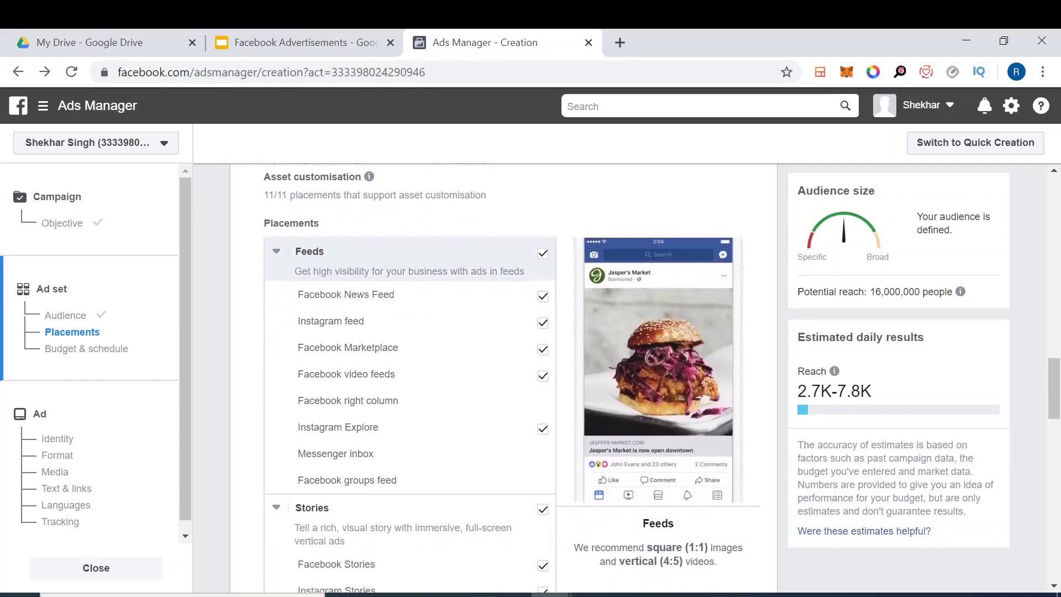
scroll(530, 255, "down", 1)
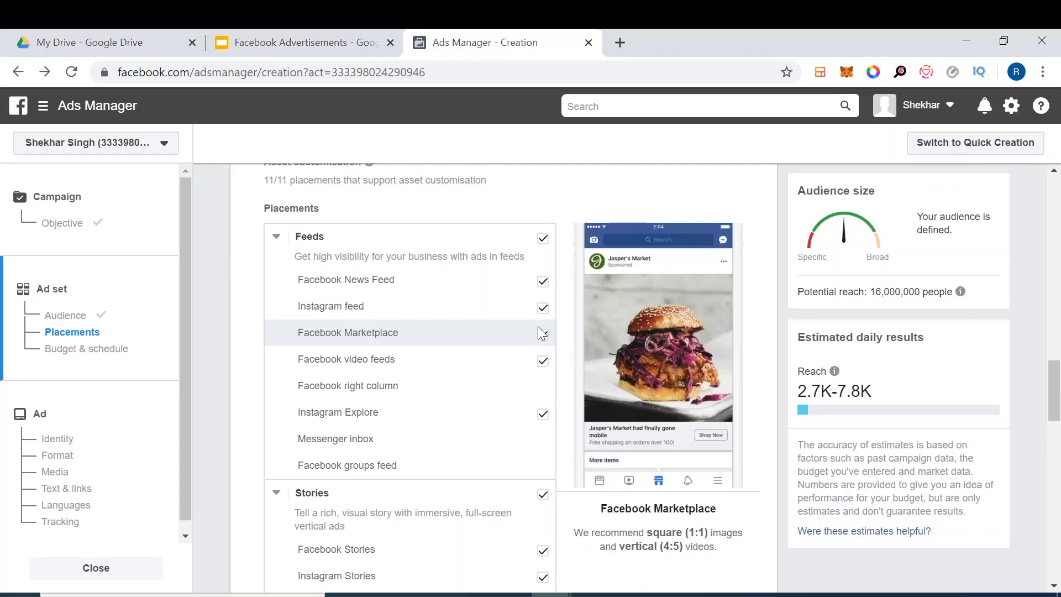
left_click(546, 501)
scroll(542, 495, "down", 2)
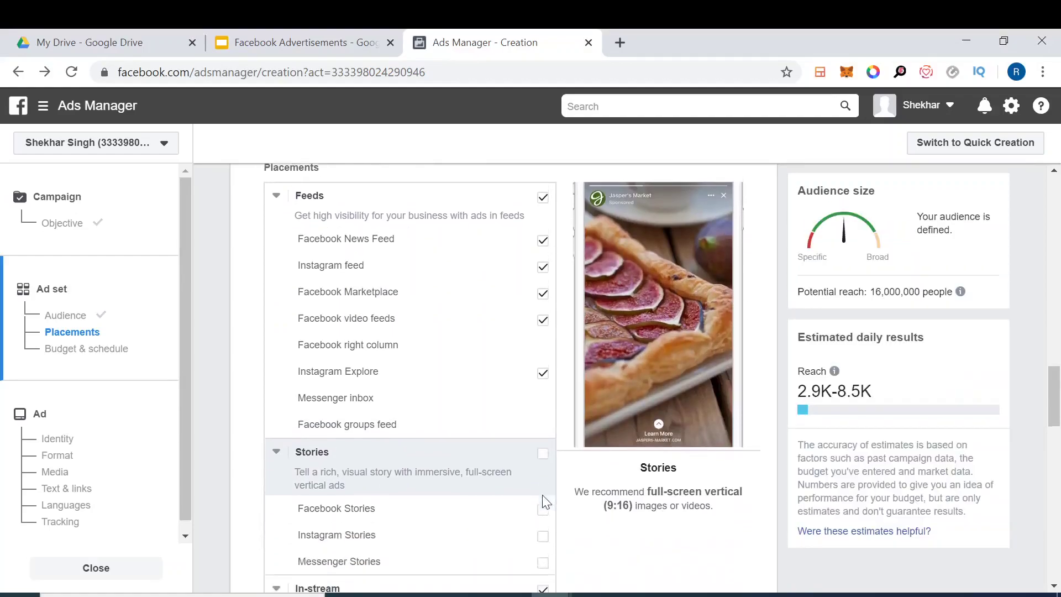
scroll(515, 439, "down", 1)
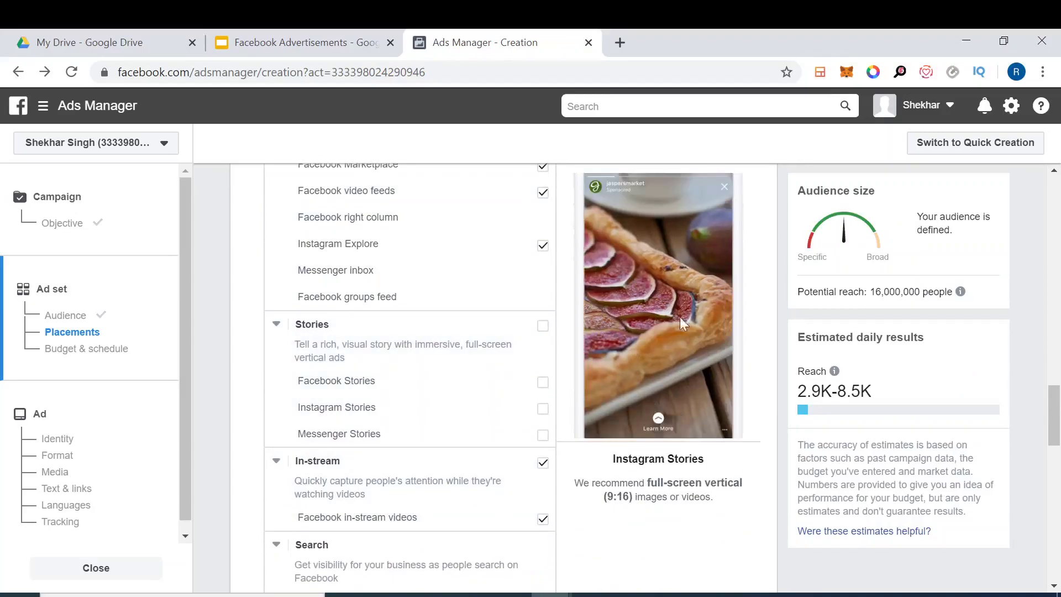
Step: Look over the remaining placement groups and the budget types available under Budget & schedule
scroll(398, 336, "up", 3)
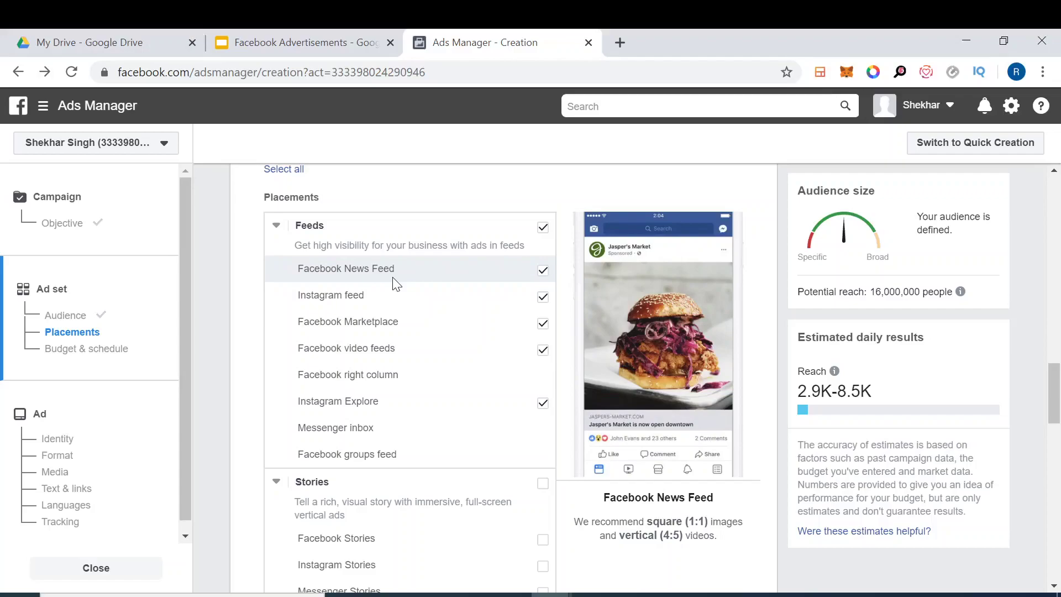
scroll(396, 283, "down", 9)
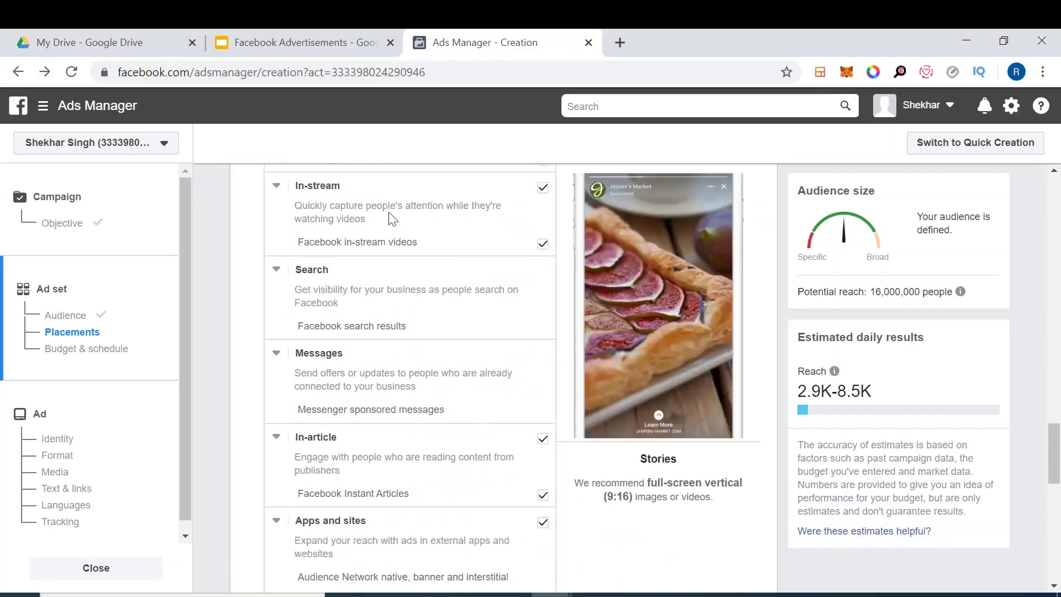
scroll(380, 328, "down", 7)
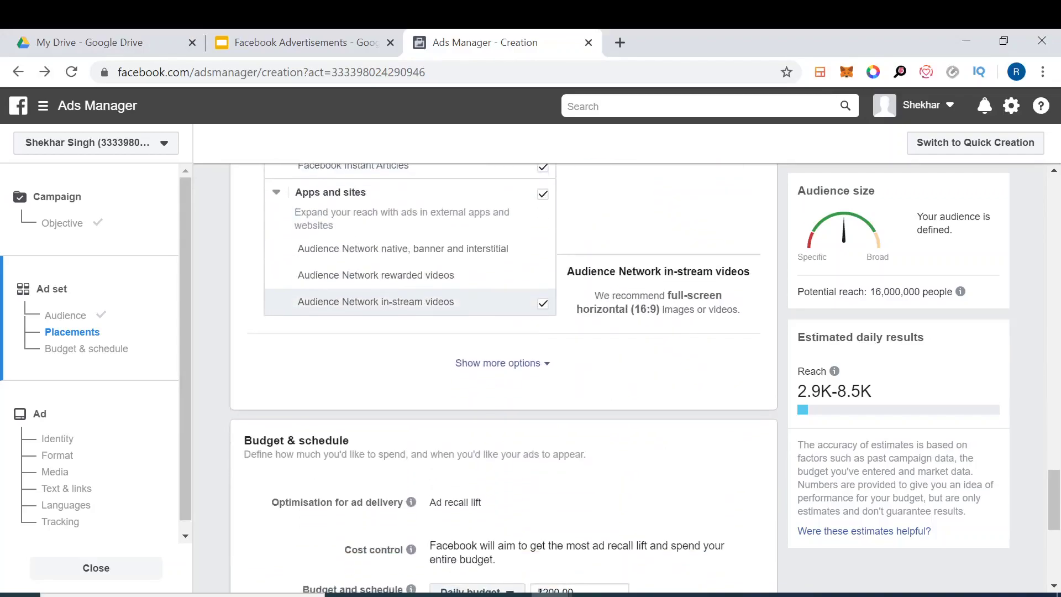
scroll(385, 329, "down", 2)
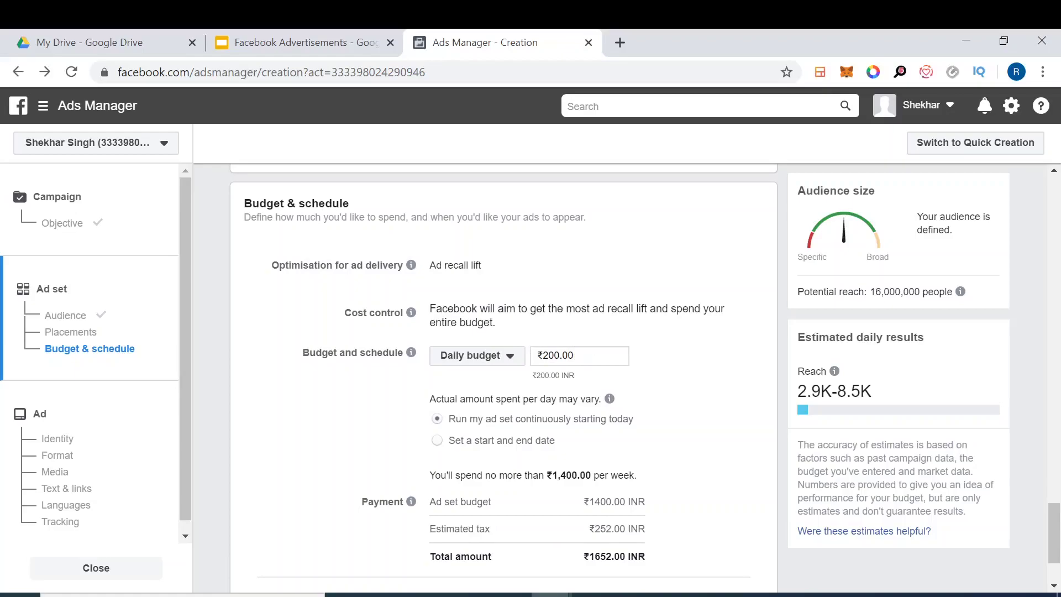
left_click(506, 355)
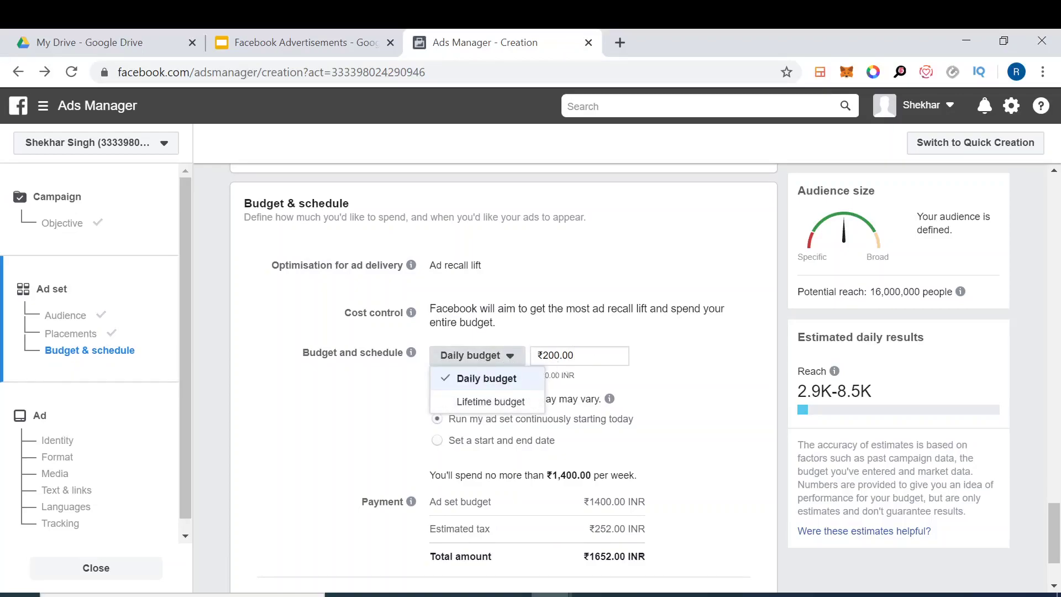
left_click(364, 421)
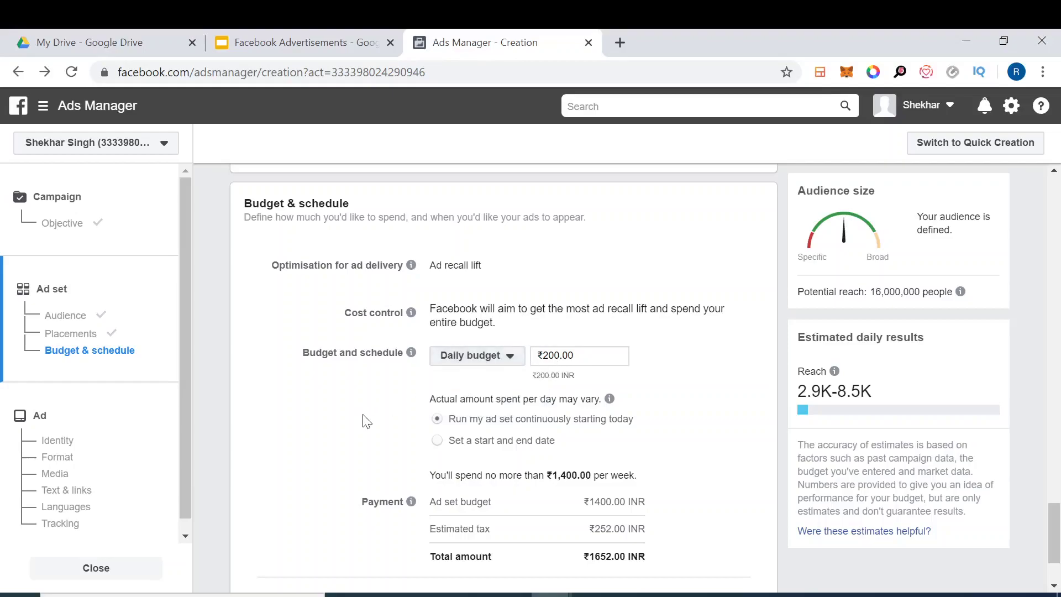
Step: Show the additional Budget & schedule options and check whether ad scheduling can be edited
scroll(376, 428, "down", 2)
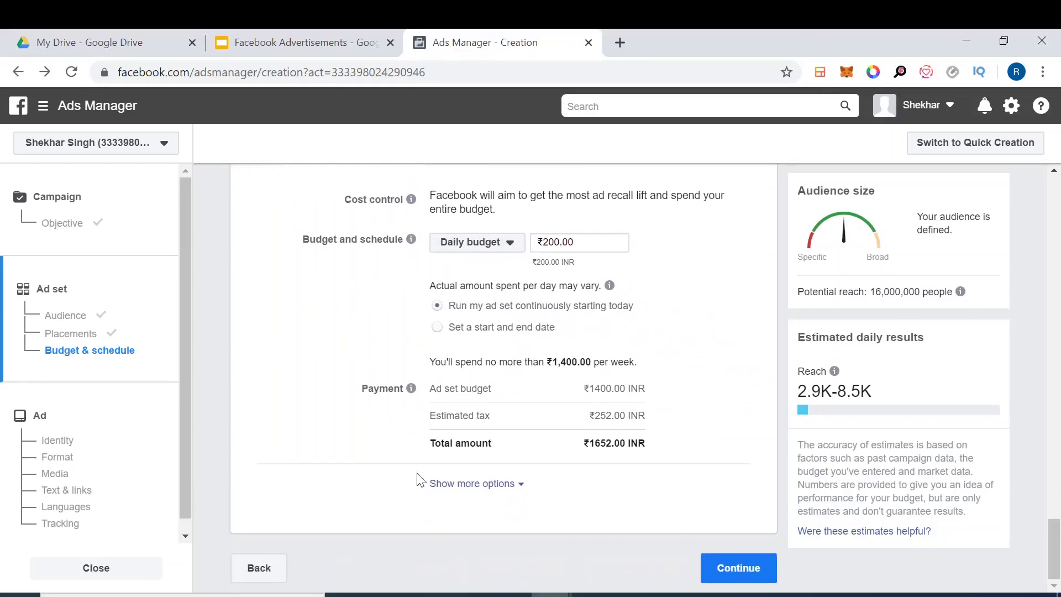
left_click(468, 484)
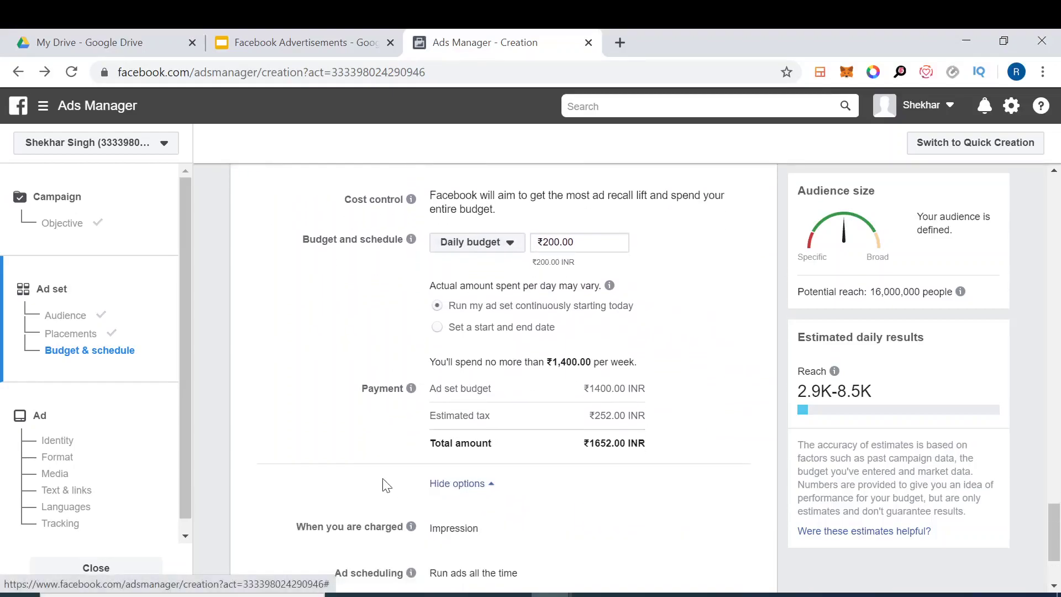
scroll(383, 480, "down", 1)
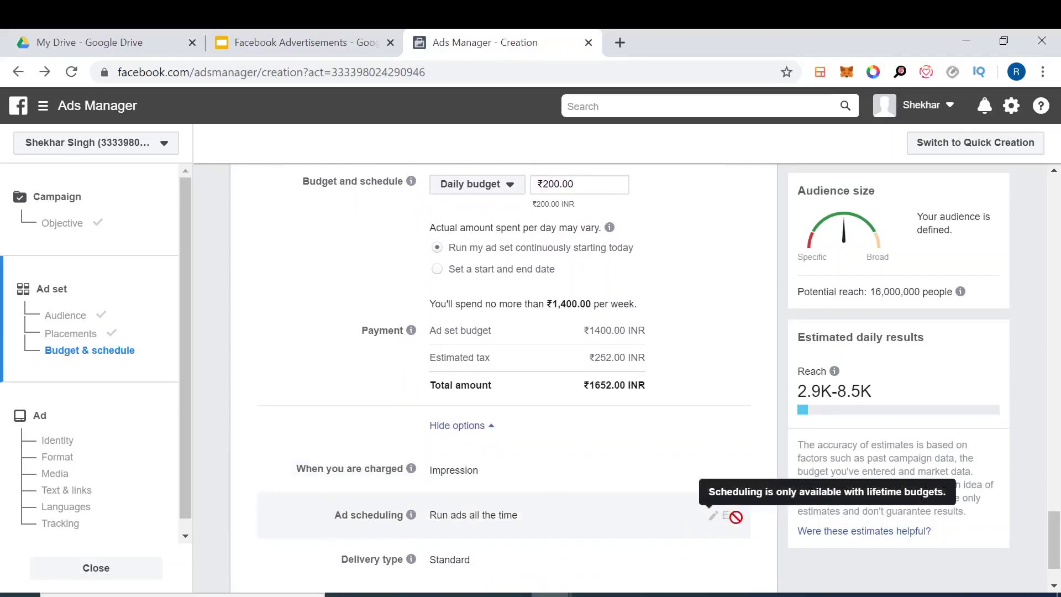
Step: Change the ad set to a lifetime budget and reset its start date to today
scroll(685, 512, "up", 1)
left_click(480, 248)
left_click(481, 294)
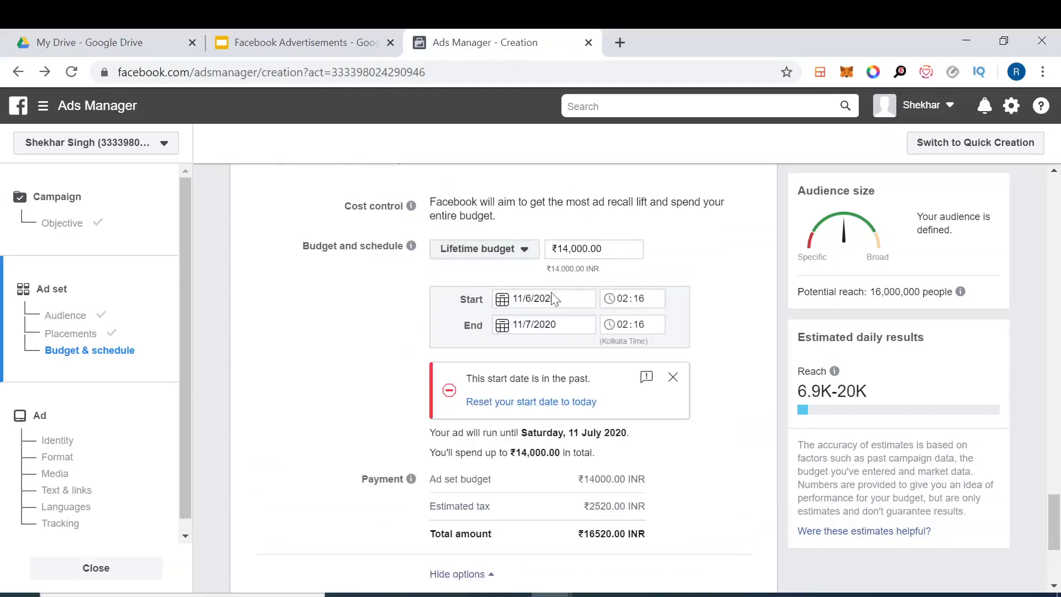
scroll(387, 375, "down", 1)
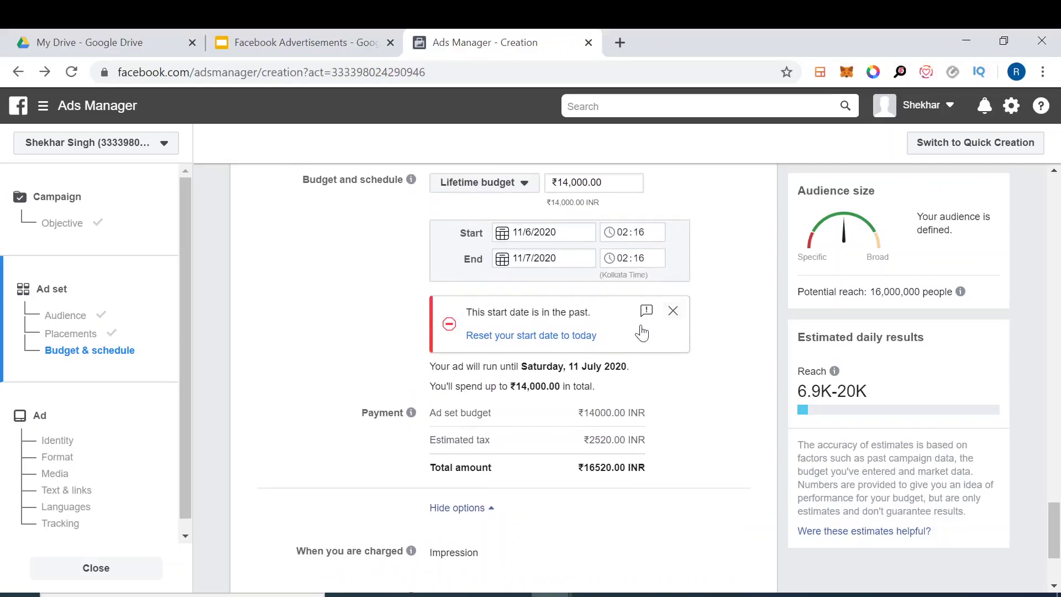
left_click(550, 334)
Step: Edit the ad scheduling setting so that the ads run on a schedule
scroll(325, 314, "down", 1)
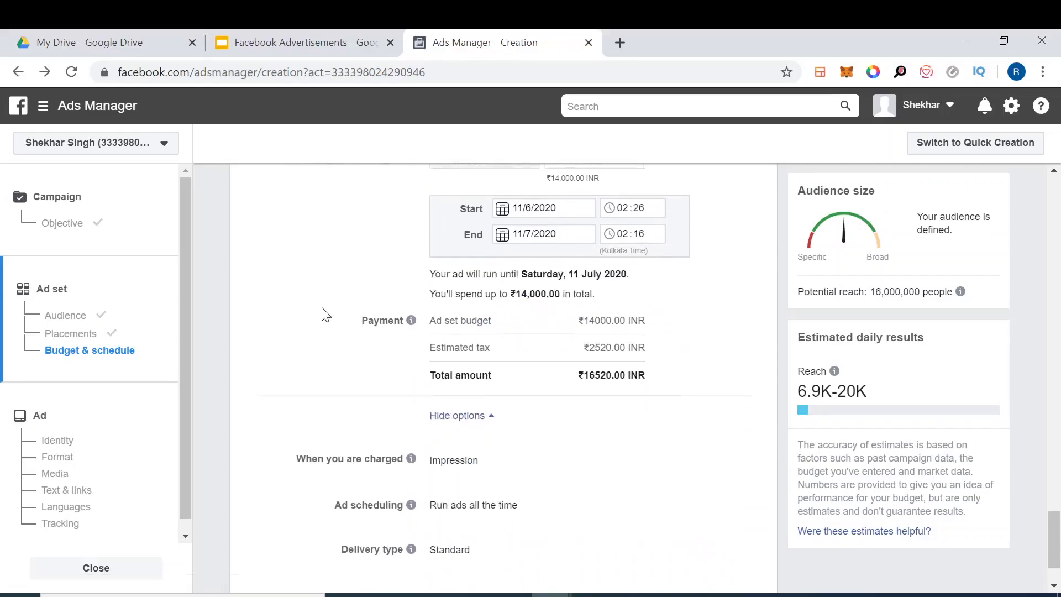
scroll(707, 453, "down", 1)
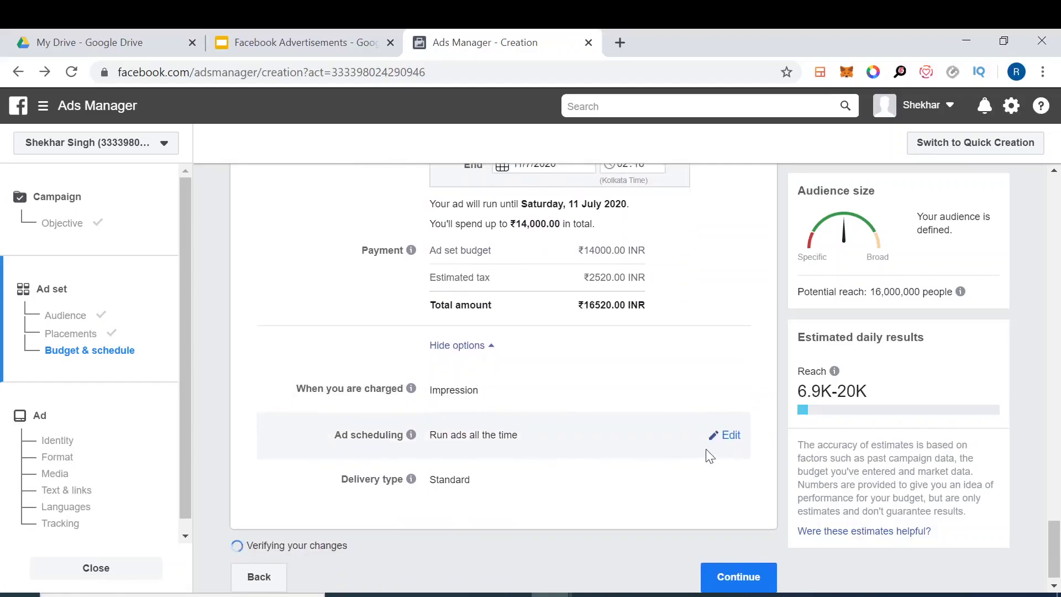
left_click(727, 437)
left_click(451, 466)
scroll(438, 466, "down", 3)
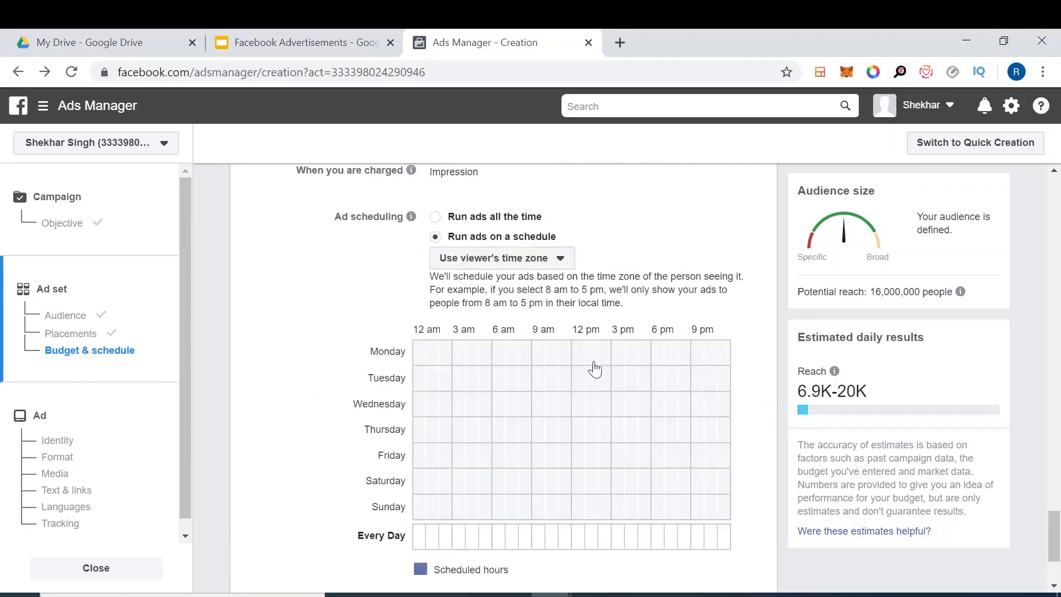
Step: Schedule the ads for Monday 12 am to 12 pm, Wednesday 11 am to 12 pm, and all day Saturday
left_click_drag(422, 358, 562, 357)
left_click(567, 415)
left_click(485, 378)
left_click(485, 387)
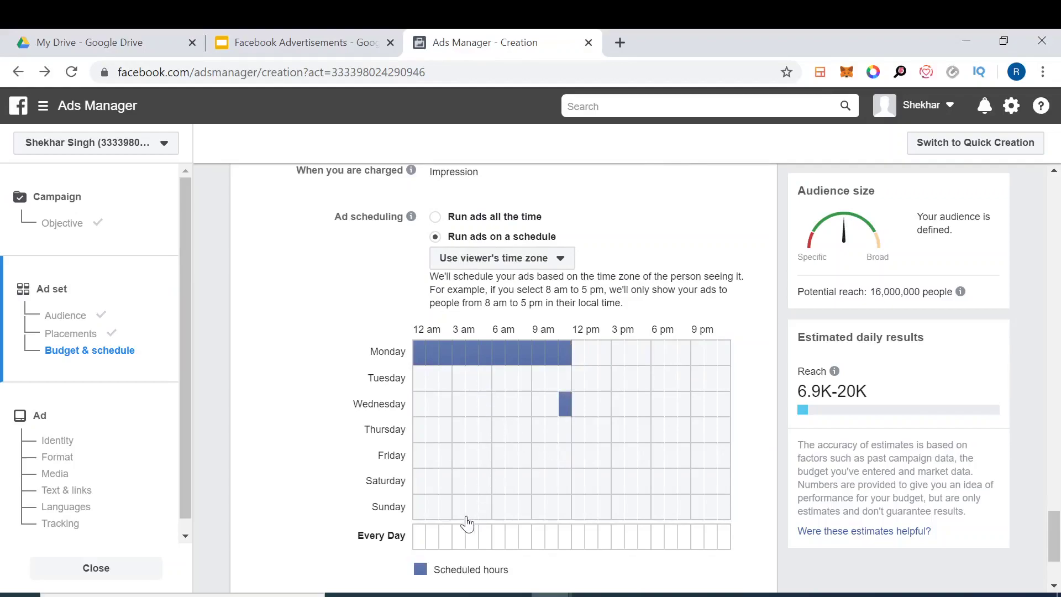
left_click_drag(421, 483, 736, 488)
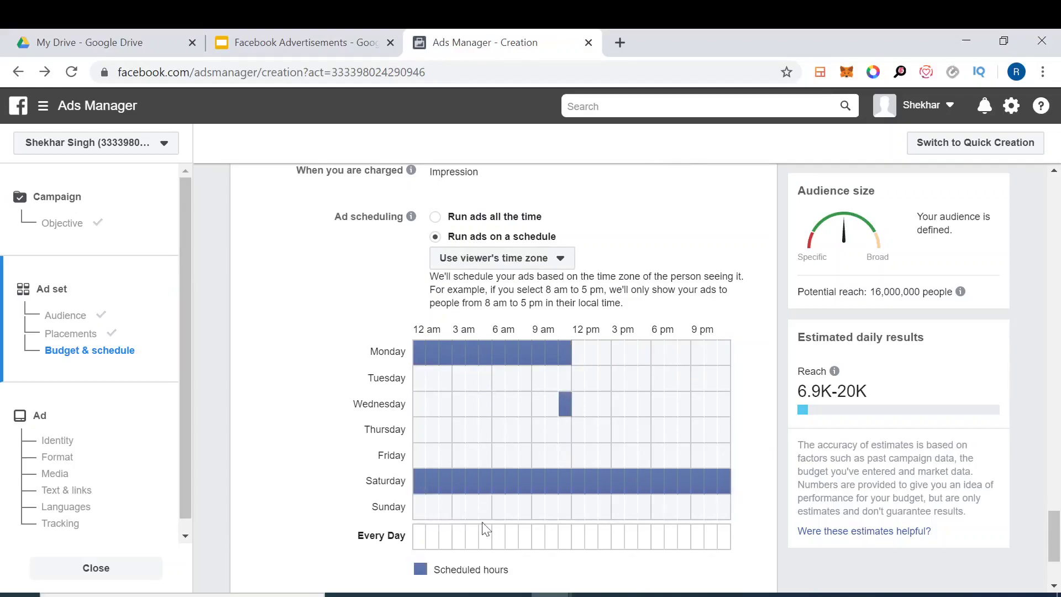
Step: Clear the Monday and Wednesday hours from the ad schedule and schedule the ads for all day Sunday alongside Saturday
mouse_move(416, 517)
left_mouse_down()
mouse_move(751, 510)
mouse_move(416, 506)
left_mouse_up()
left_click_drag(422, 353, 573, 362)
left_click_drag(421, 514, 729, 525)
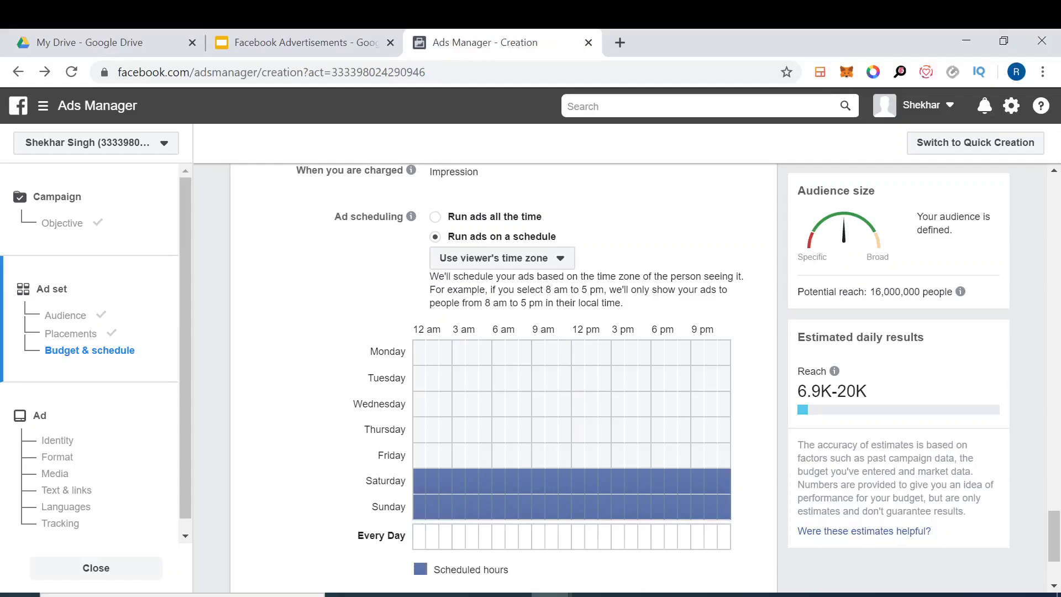
Step: Check the ad set's budget and schedule, continue to the ad creation stage and dismiss the mail notification
scroll(381, 310, "up", 7)
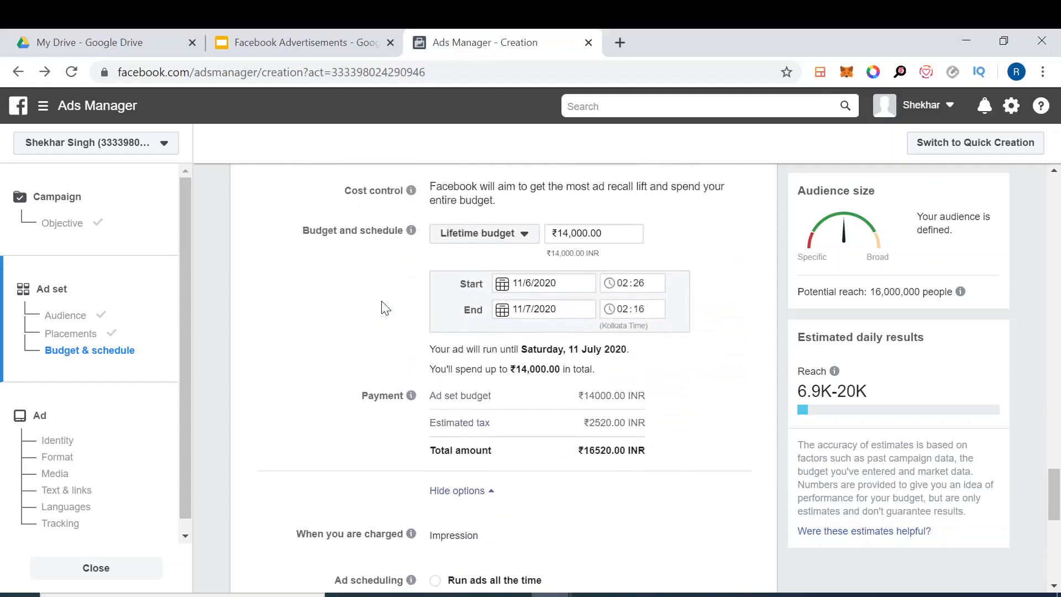
scroll(385, 308, "up", 1)
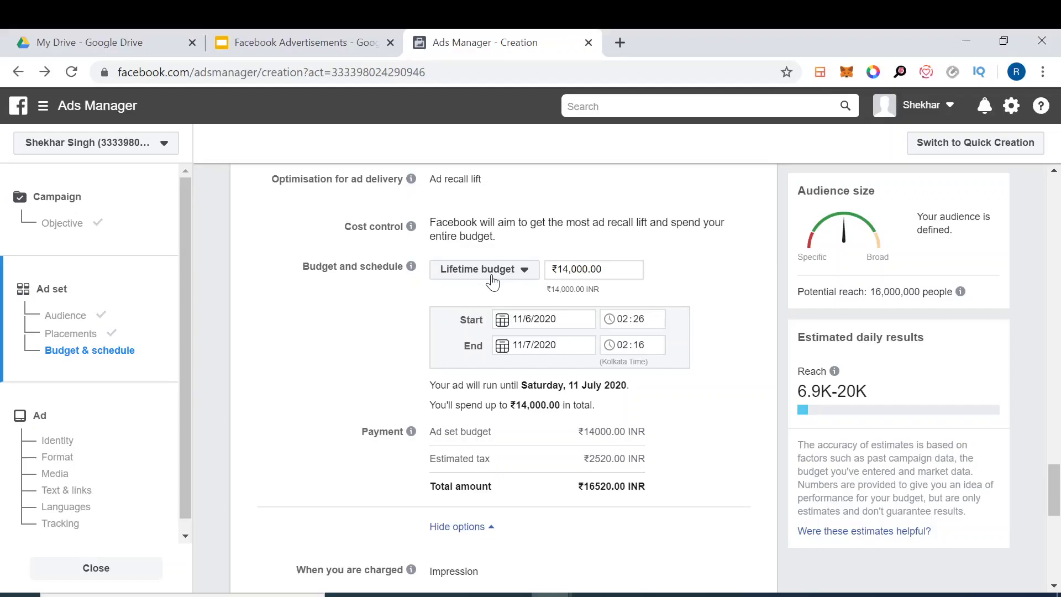
scroll(311, 422, "down", 5)
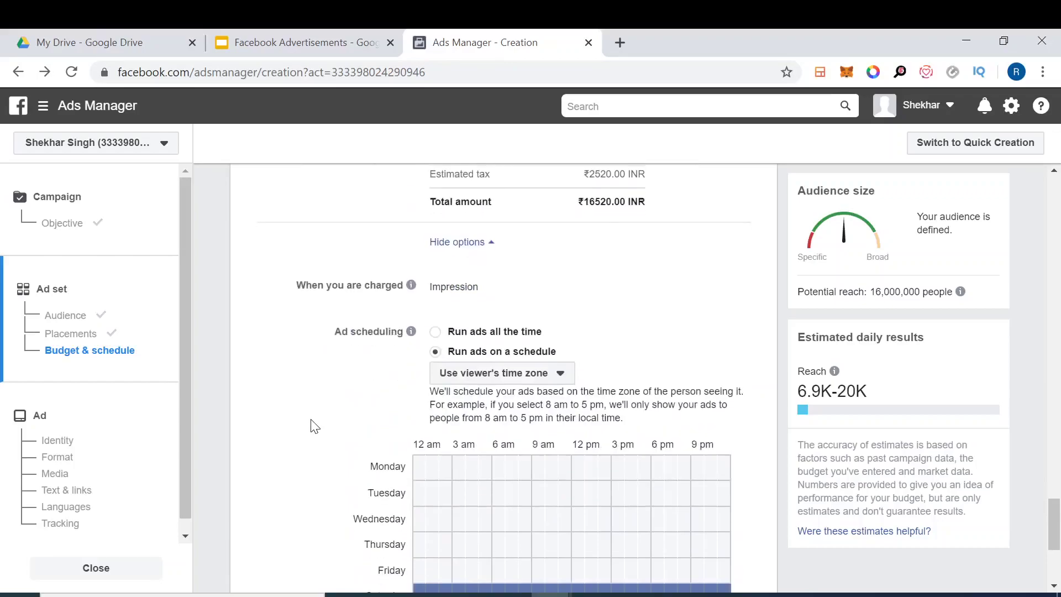
scroll(310, 429, "down", 4)
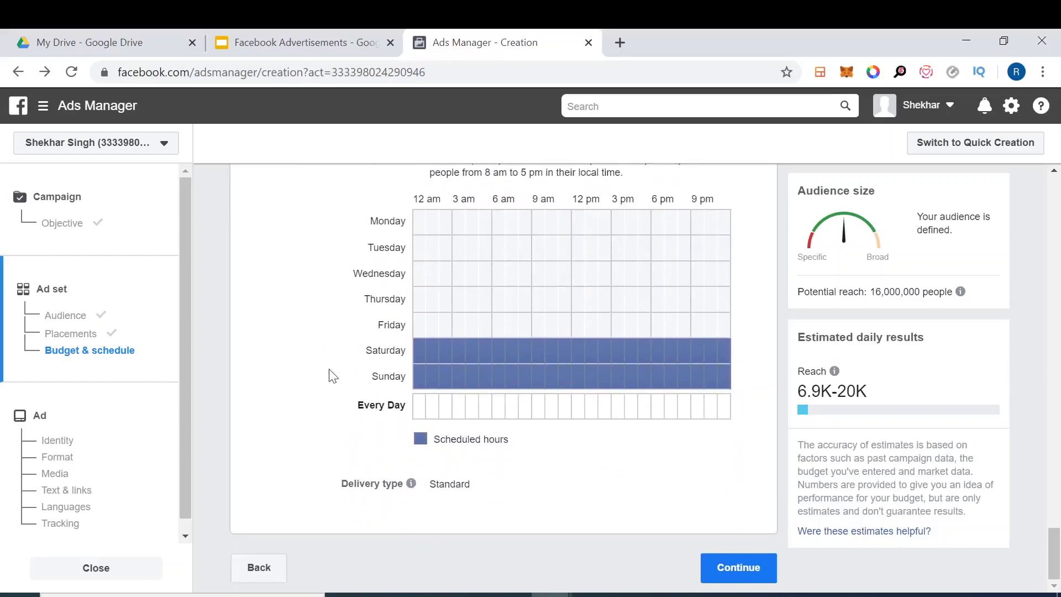
left_click(739, 569)
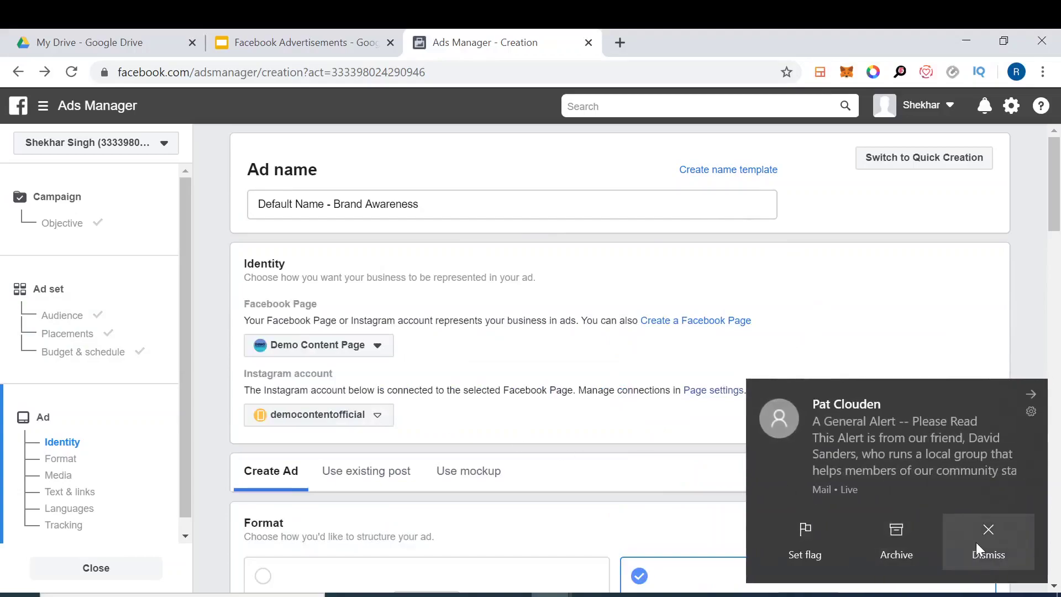
left_click(975, 547)
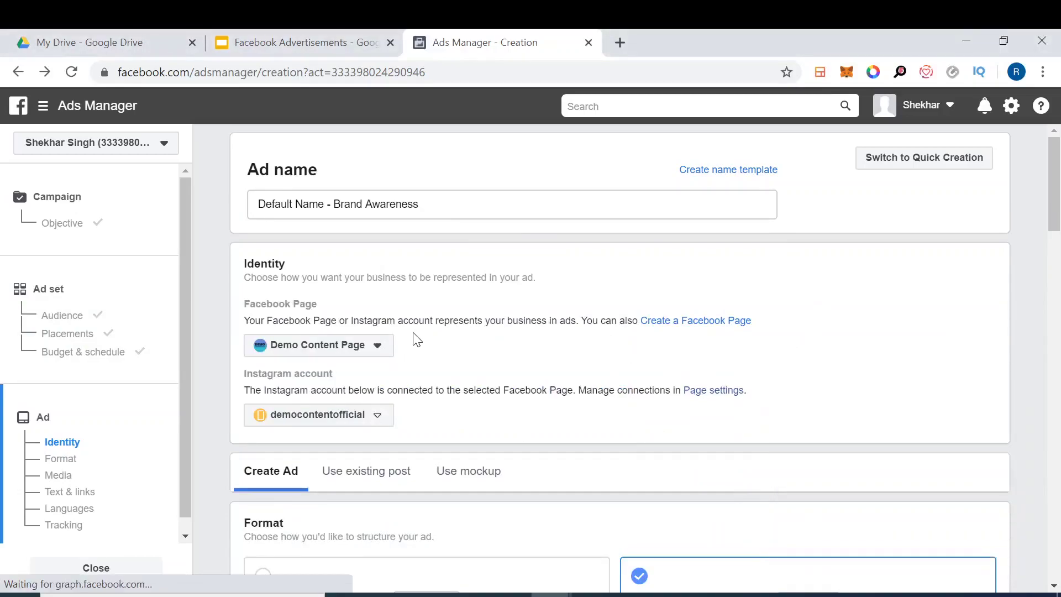